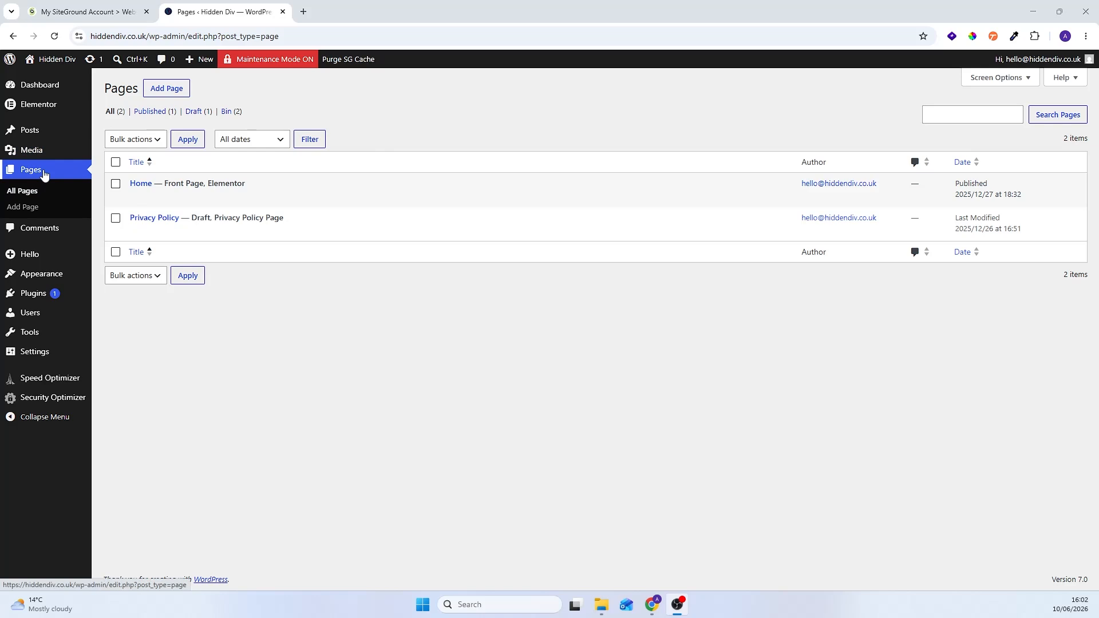
Step: Create a new page titled "Blog", publish it and return to the list of pages
{"action": "left_click", "coordinate": [167, 88]}
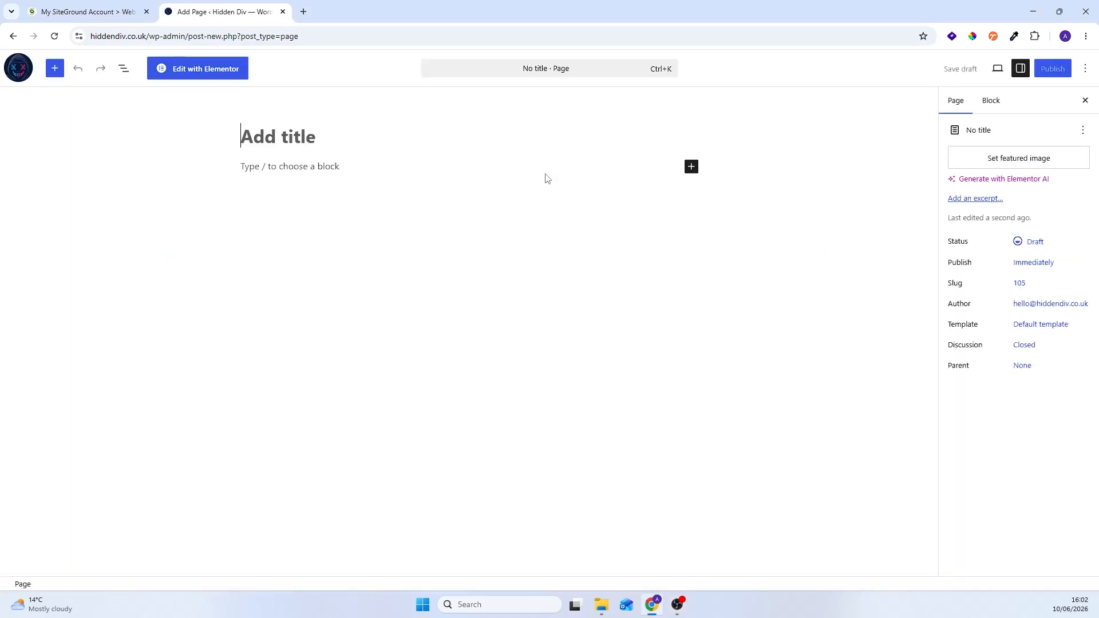
{"action": "type", "text": "Blog"}
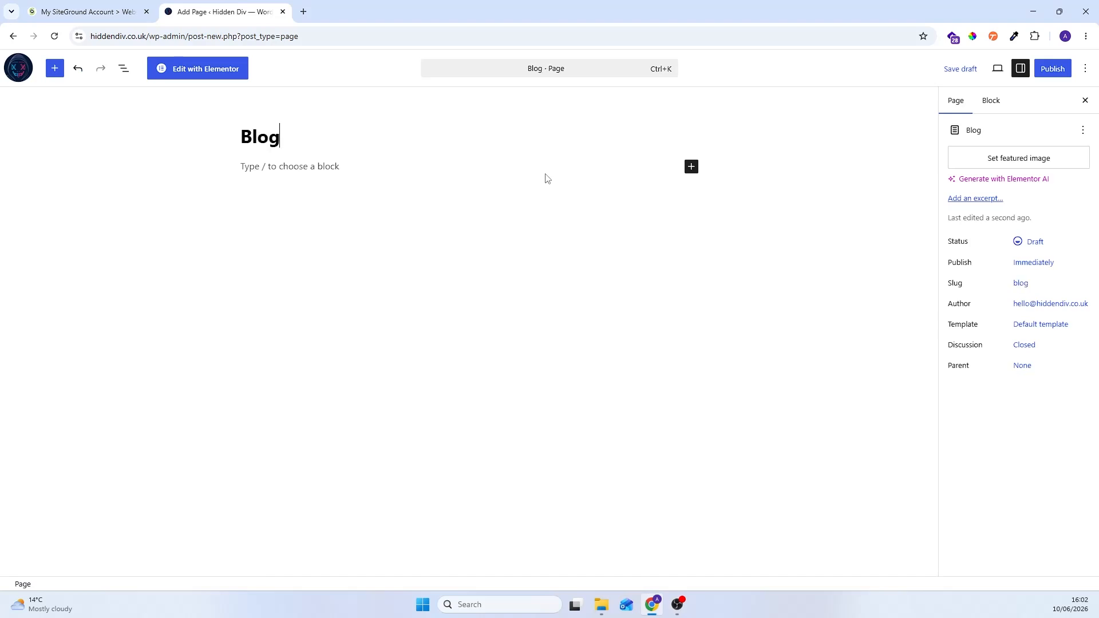
{"action": "left_click", "coordinate": [1054, 69]}
{"action": "left_click", "coordinate": [1066, 69]}
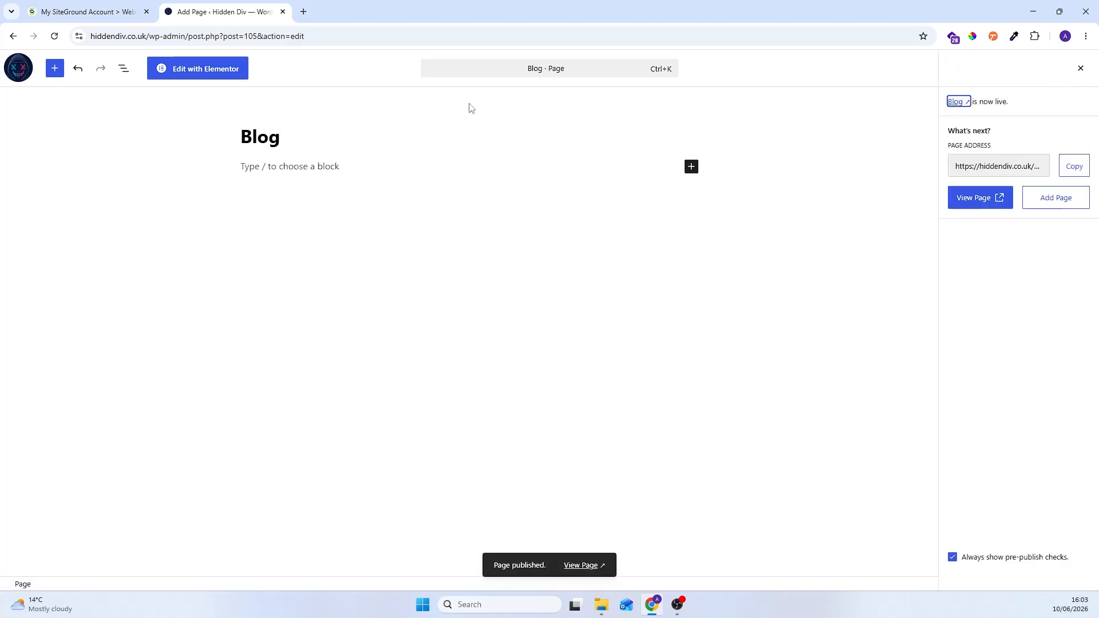
{"action": "left_click", "coordinate": [18, 68]}
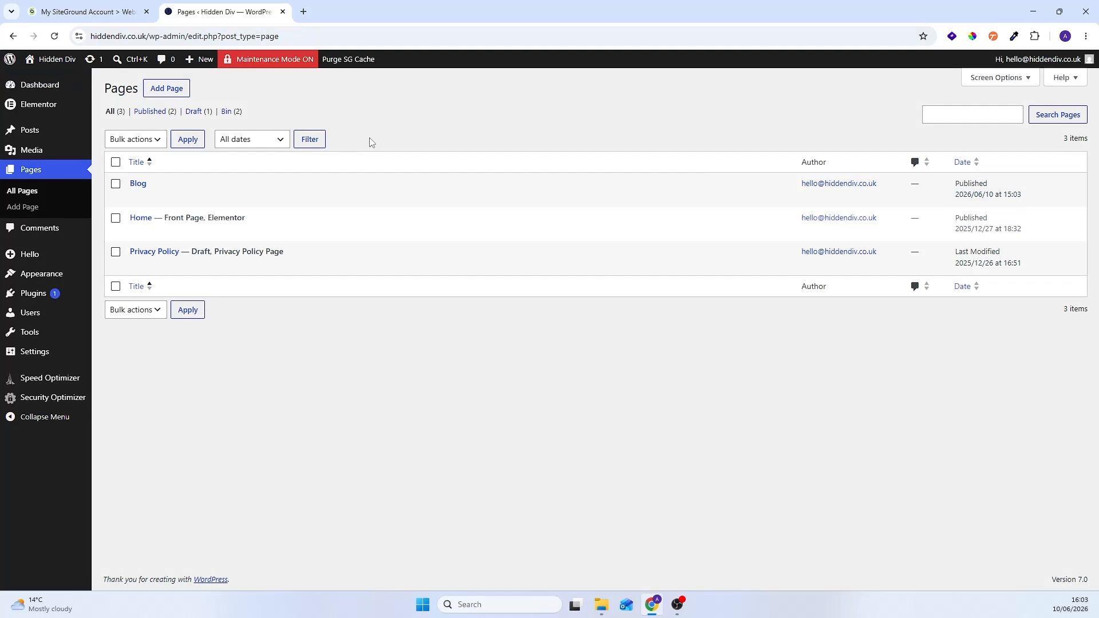
Step: Set Blog as the posts page in the Reading settings, save, and check its label in the page list
{"action": "mouse_move", "coordinate": [172, 187]}
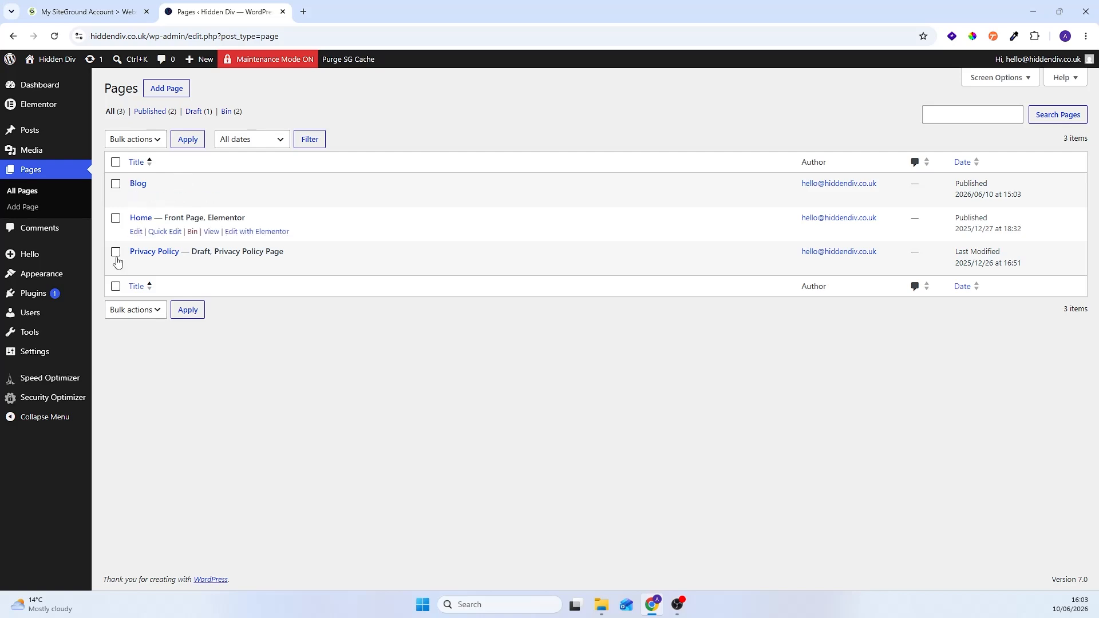
{"action": "mouse_move", "coordinate": [45, 355]}
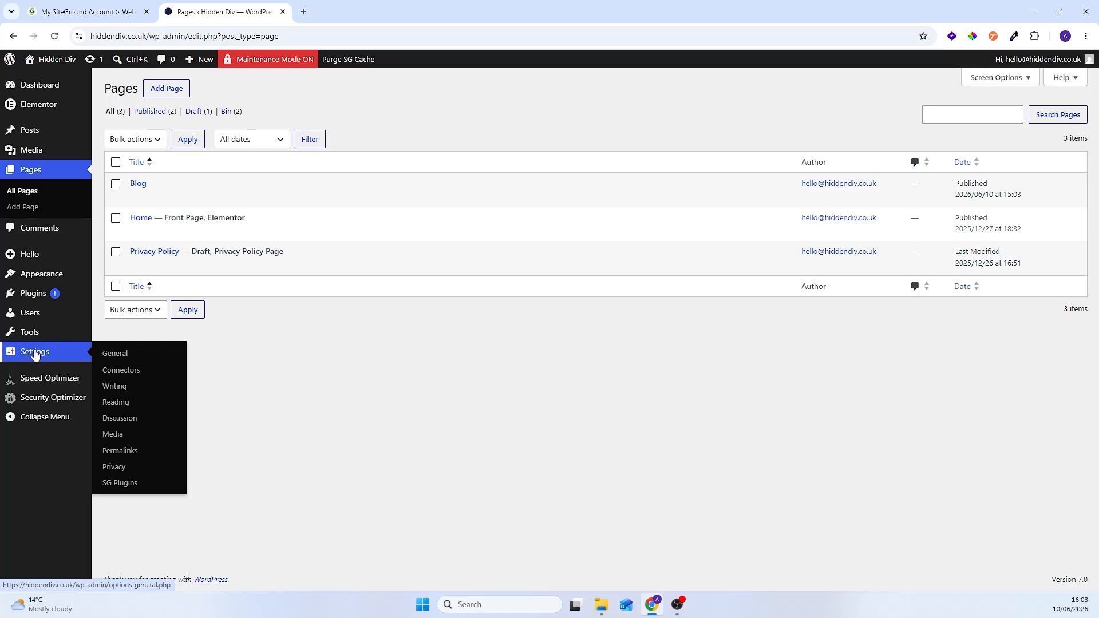
{"action": "left_click", "coordinate": [117, 402]}
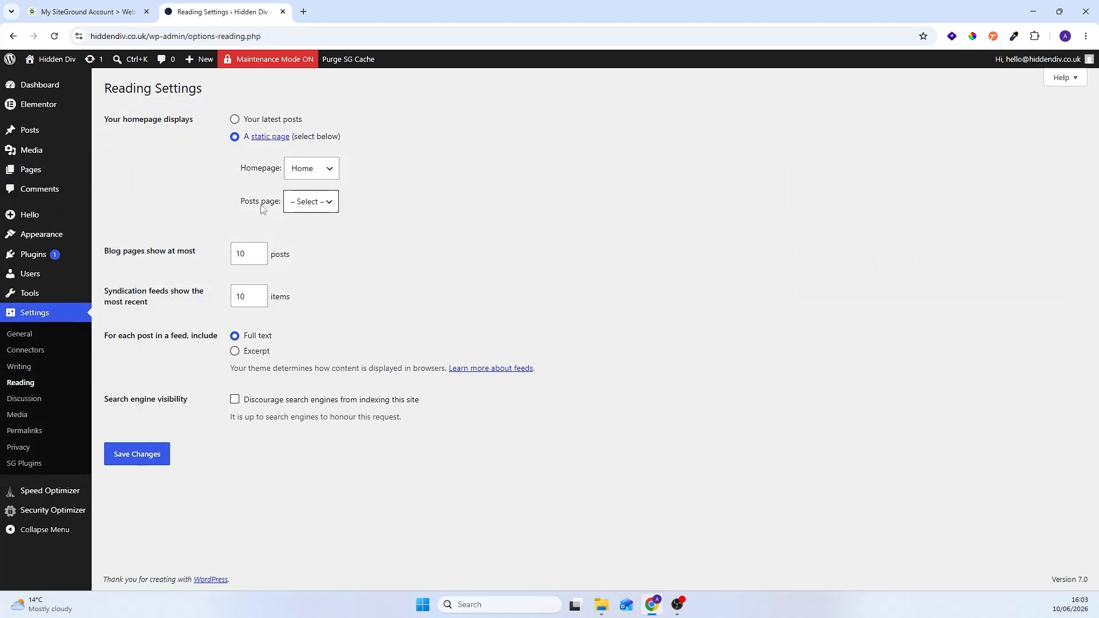
{"action": "left_click", "coordinate": [304, 202]}
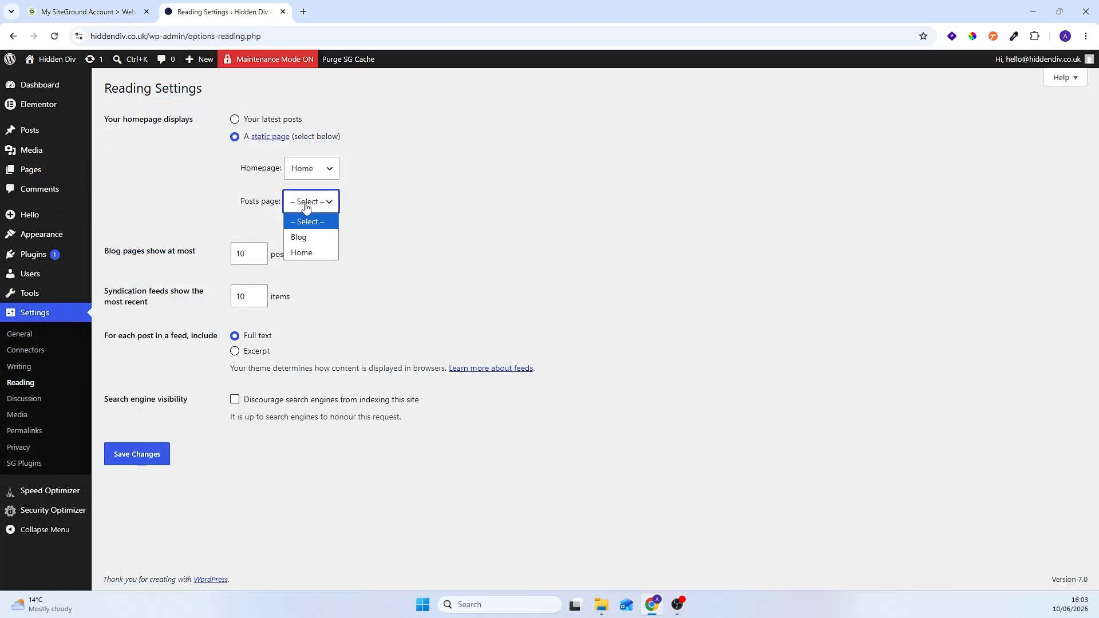
{"action": "left_click", "coordinate": [302, 237]}
{"action": "left_click", "coordinate": [150, 454]}
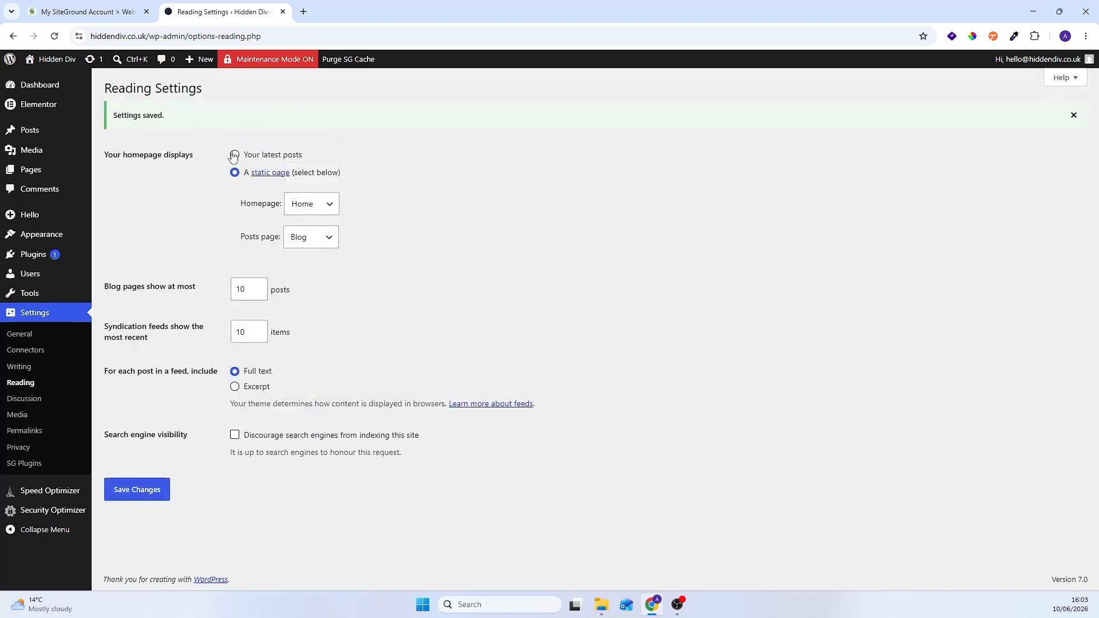
{"action": "left_click", "coordinate": [28, 171]}
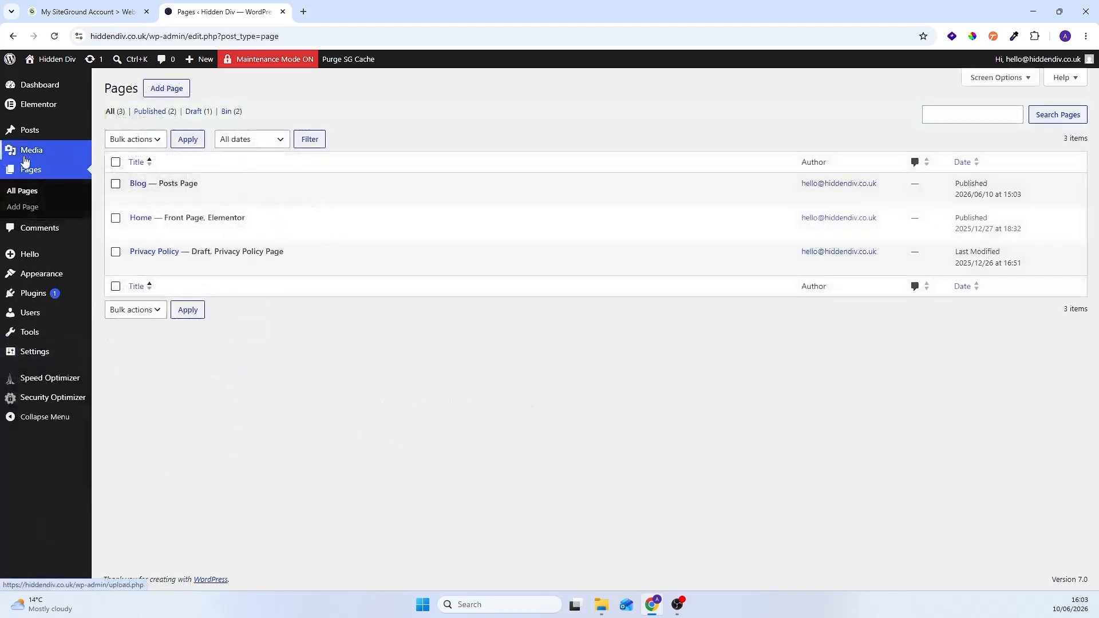
{"action": "left_click_drag", "start_coordinate": [206, 184], "coordinate": [165, 182]}
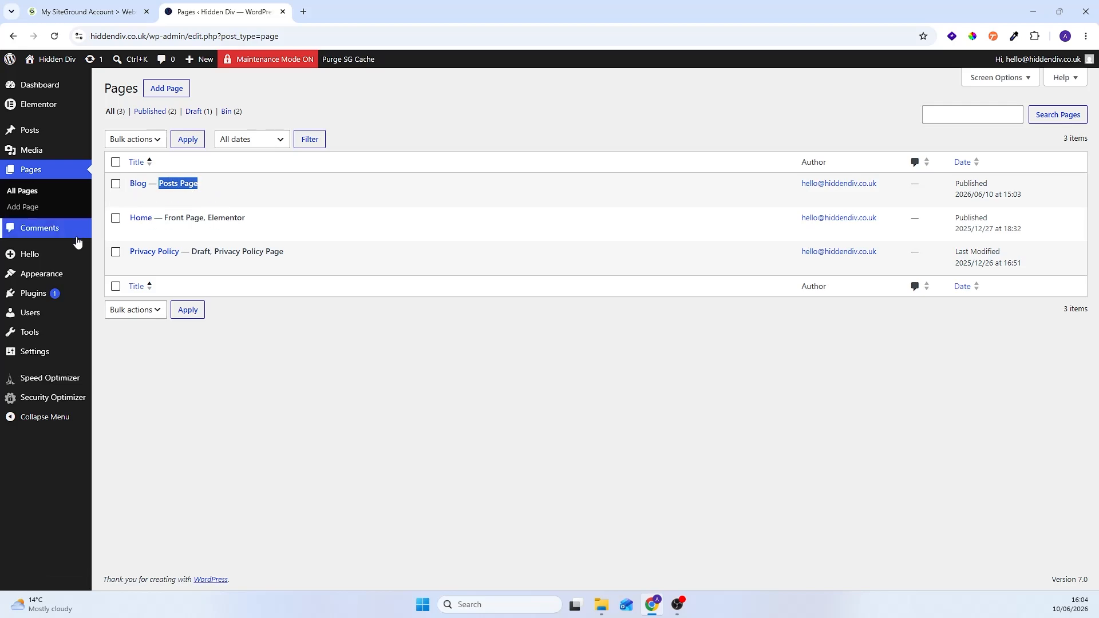
Step: Create a new Archive template in the Theme Builder and dismiss the template library
{"action": "mouse_move", "coordinate": [32, 256]}
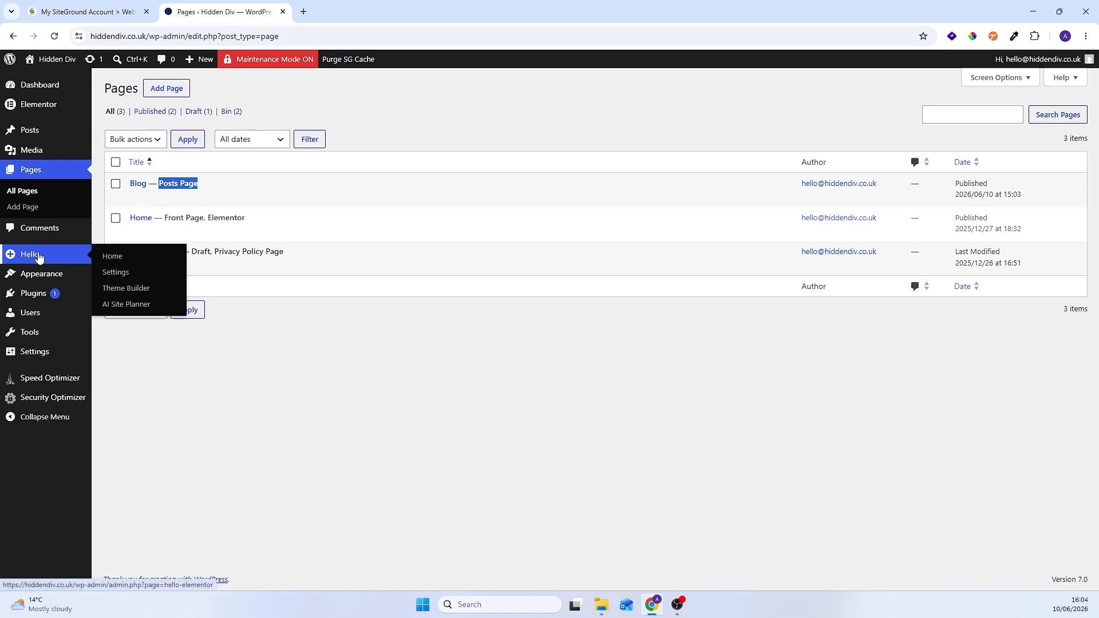
{"action": "left_click", "coordinate": [131, 288]}
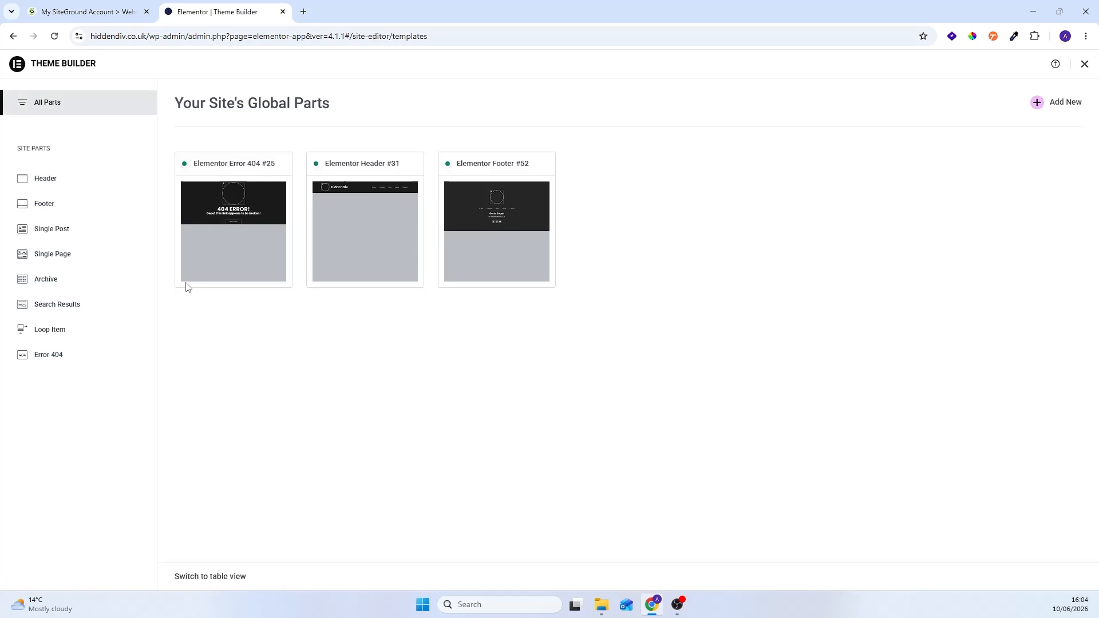
{"action": "left_click", "coordinate": [1063, 106]}
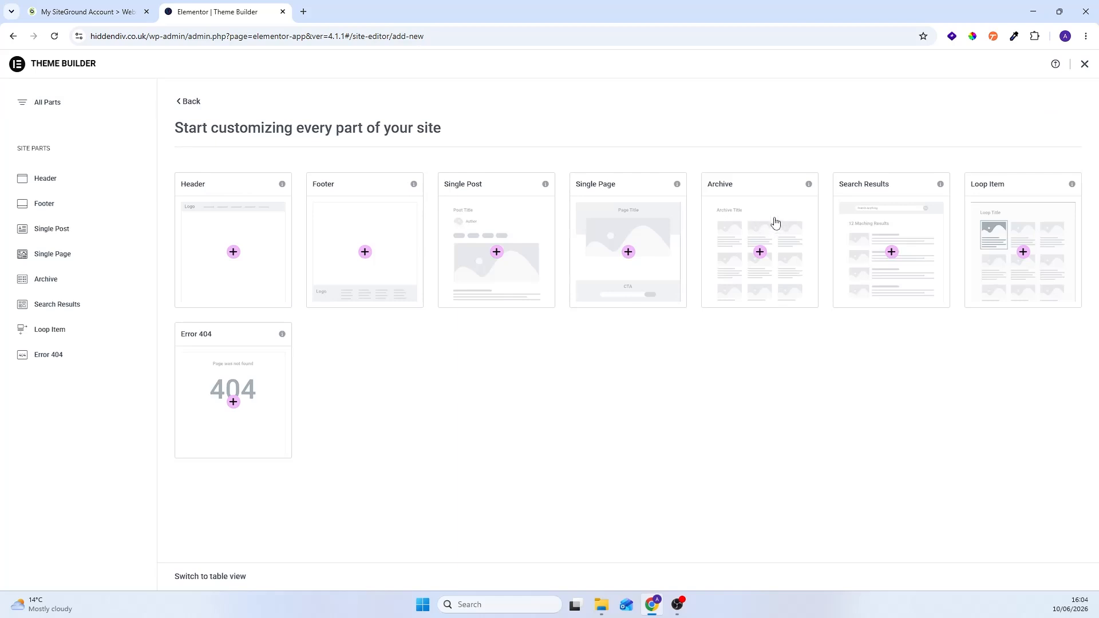
{"action": "left_click", "coordinate": [757, 224]}
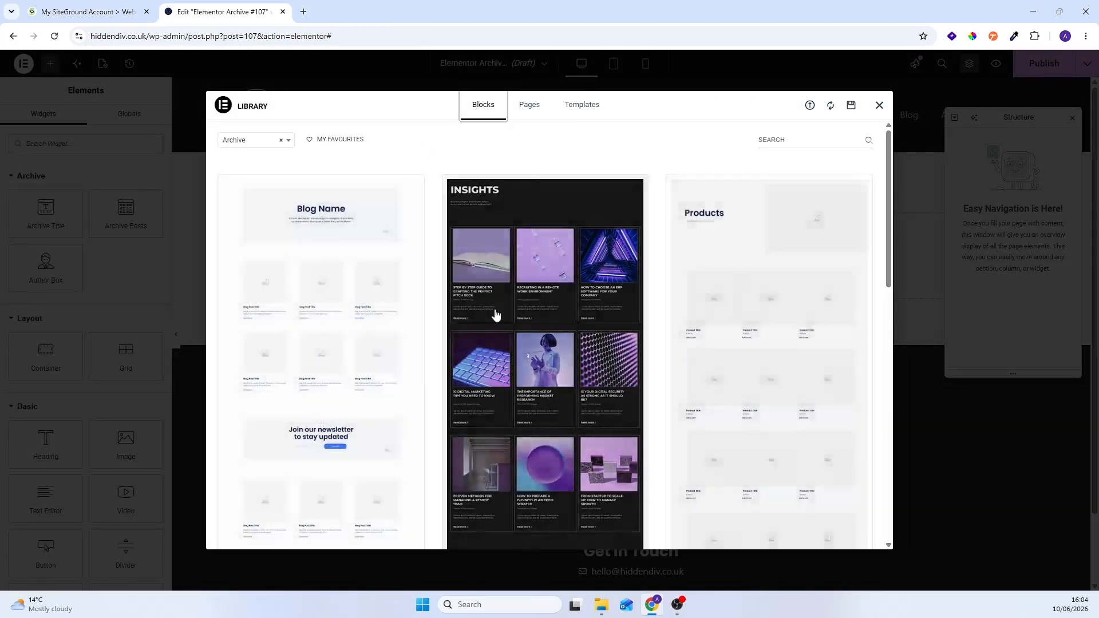
{"action": "left_click", "coordinate": [879, 105]}
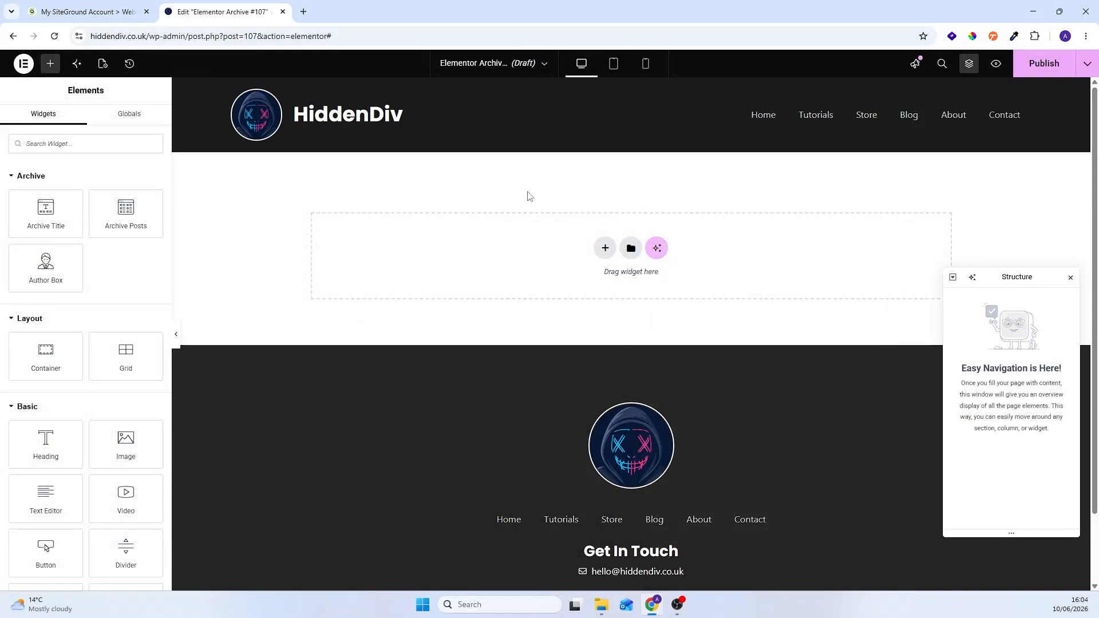
Step: Add a single-column Flexbox container to the empty archive template
{"action": "left_click", "coordinate": [606, 248]}
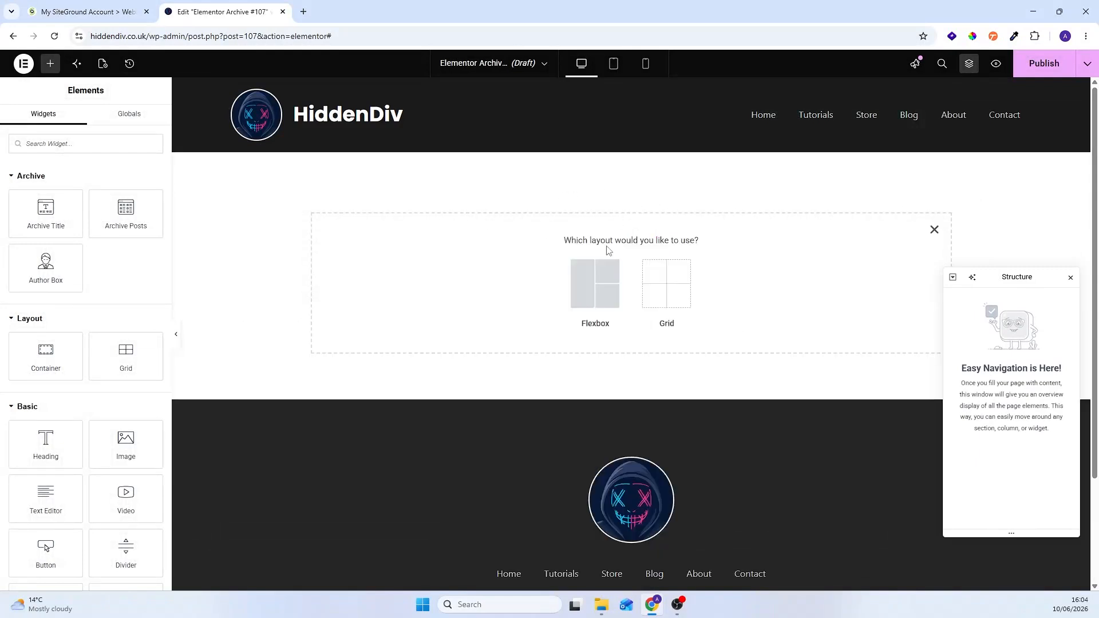
{"action": "left_click", "coordinate": [588, 291]}
{"action": "left_click", "coordinate": [480, 281]}
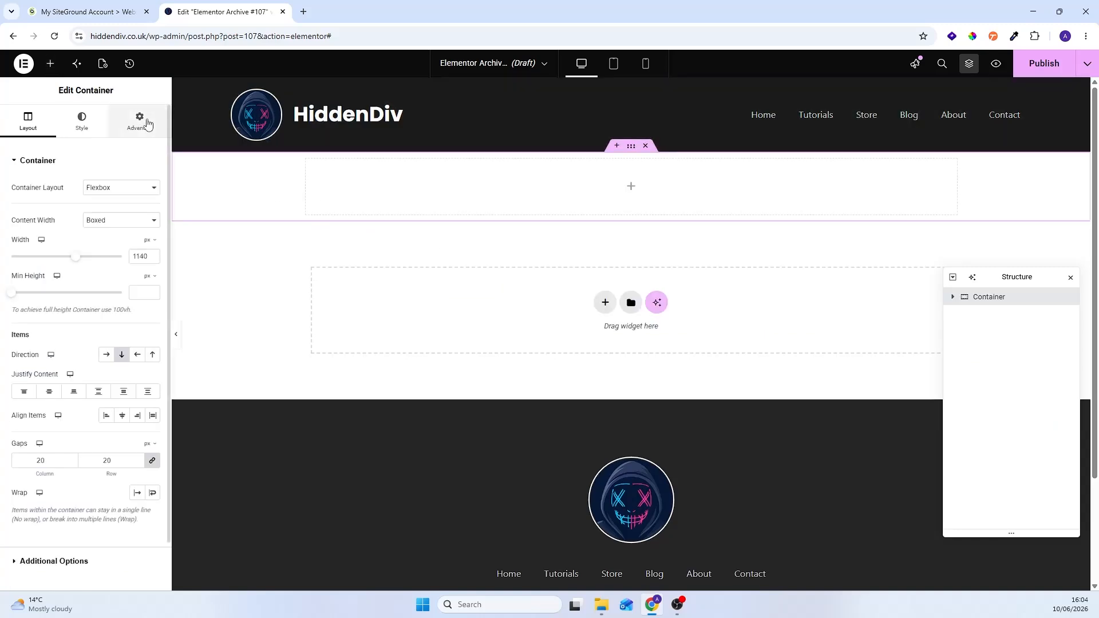
Step: Set the container's boxed content width to 1400 px
{"action": "left_click", "coordinate": [121, 223]}
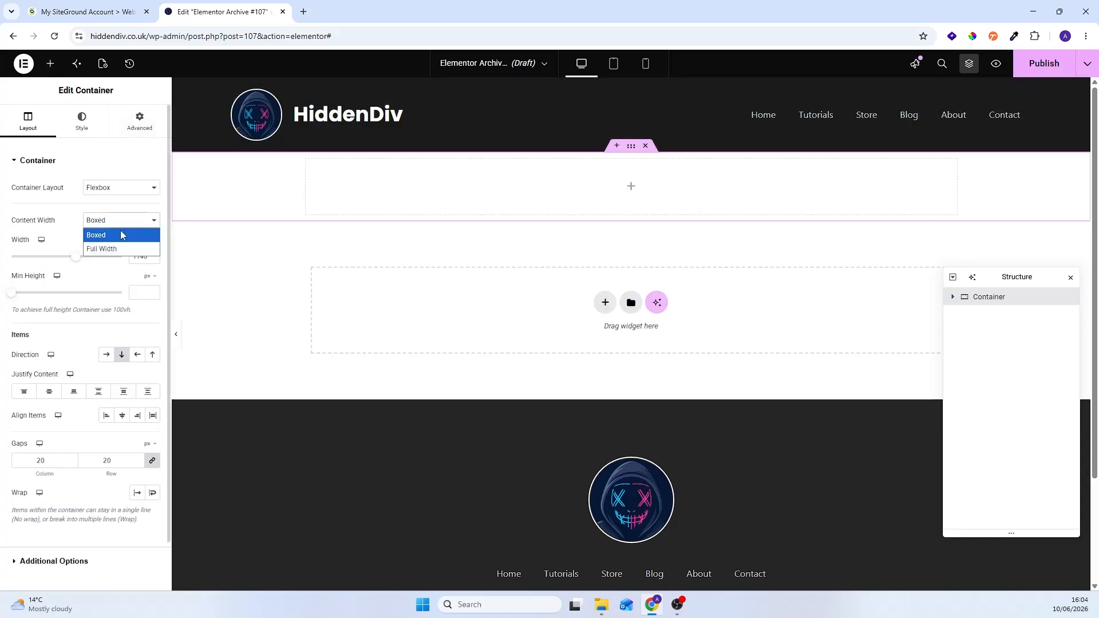
{"action": "left_click", "coordinate": [122, 224]}
{"action": "left_click", "coordinate": [141, 256]}
{"action": "type", "text": "14"}
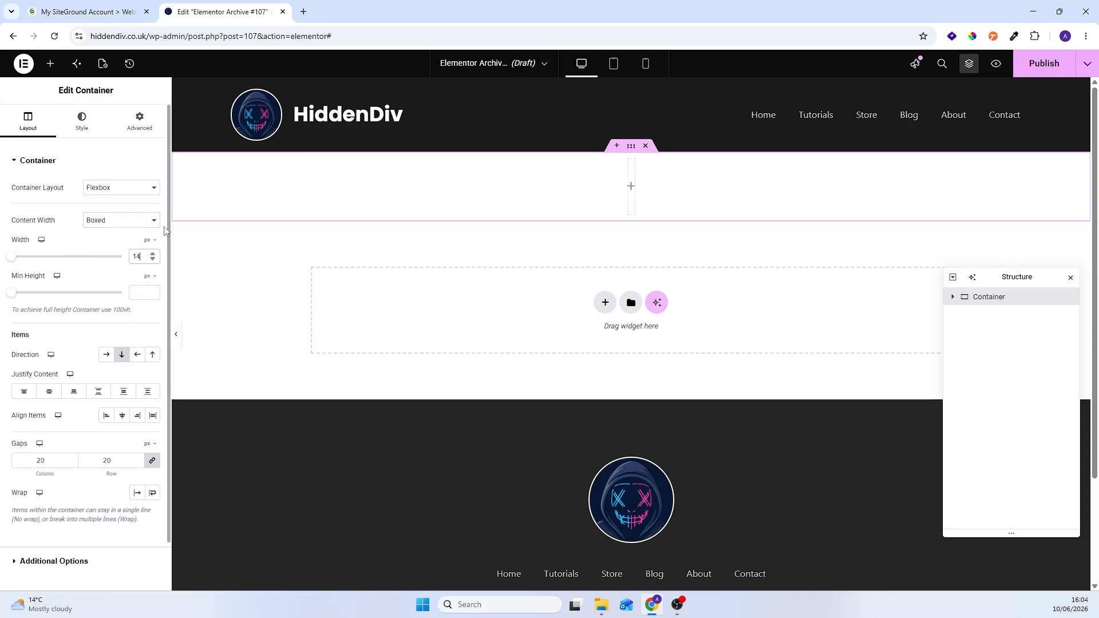
{"action": "type", "text": "00"}
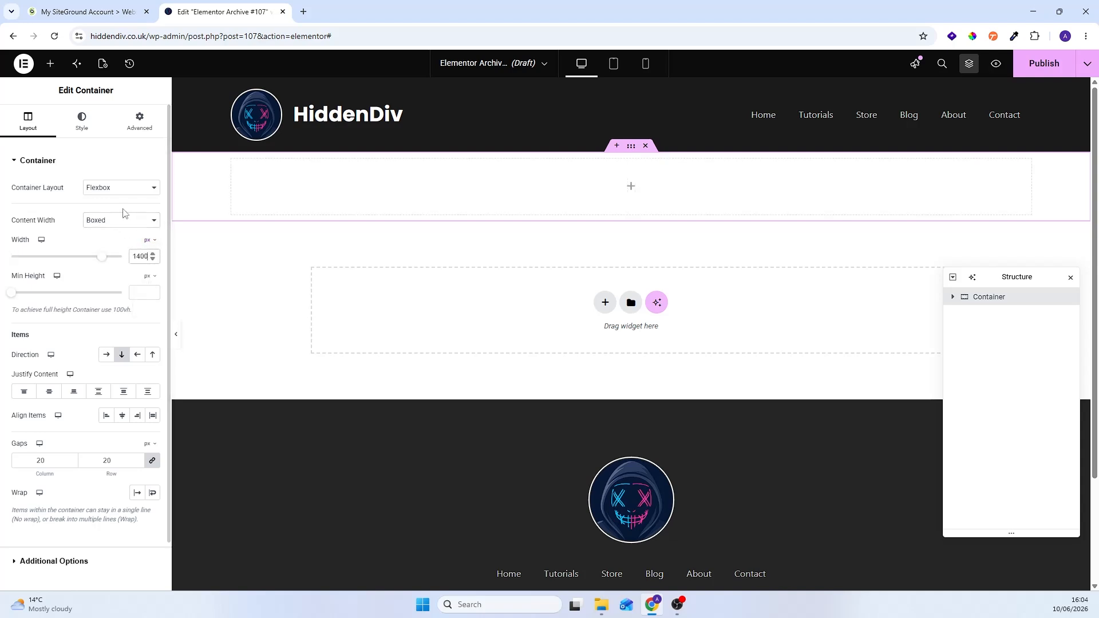
Step: Set the container's padding to 100 px on all sides
{"action": "left_click", "coordinate": [137, 127]}
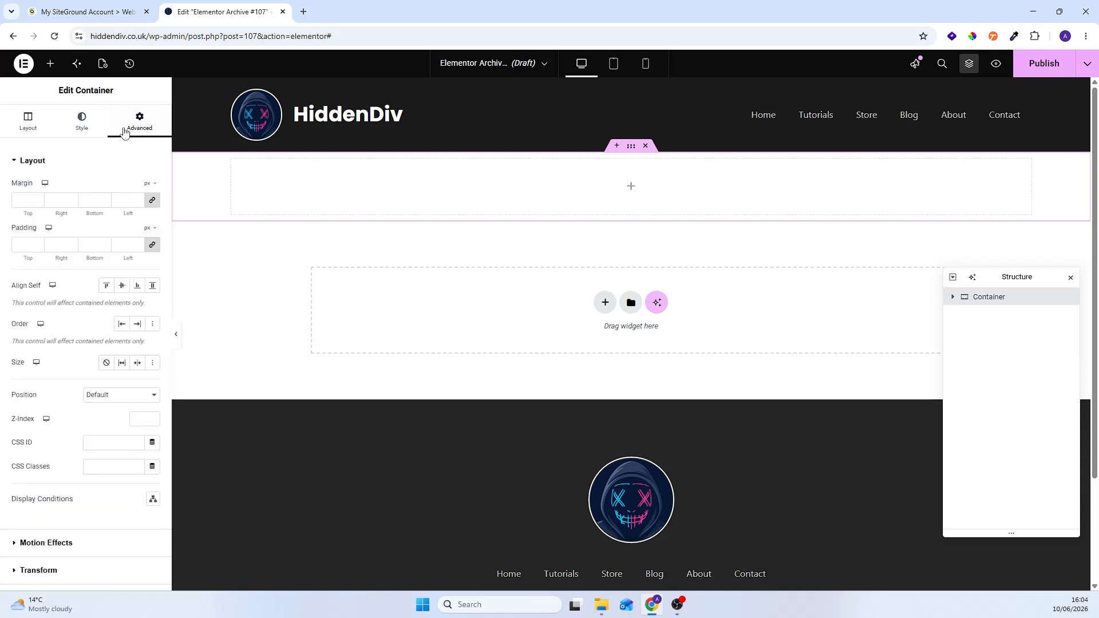
{"action": "left_click", "coordinate": [25, 247]}
{"action": "type", "text": "100"}
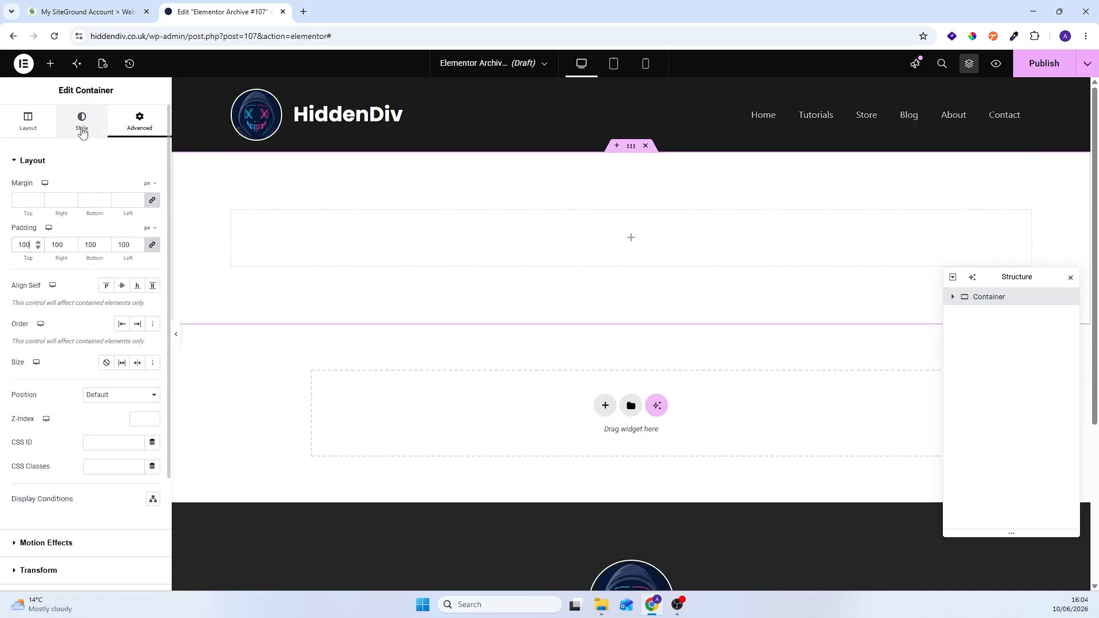
Step: Give the container a classic background in the dark grey global colour
{"action": "left_click", "coordinate": [75, 132]}
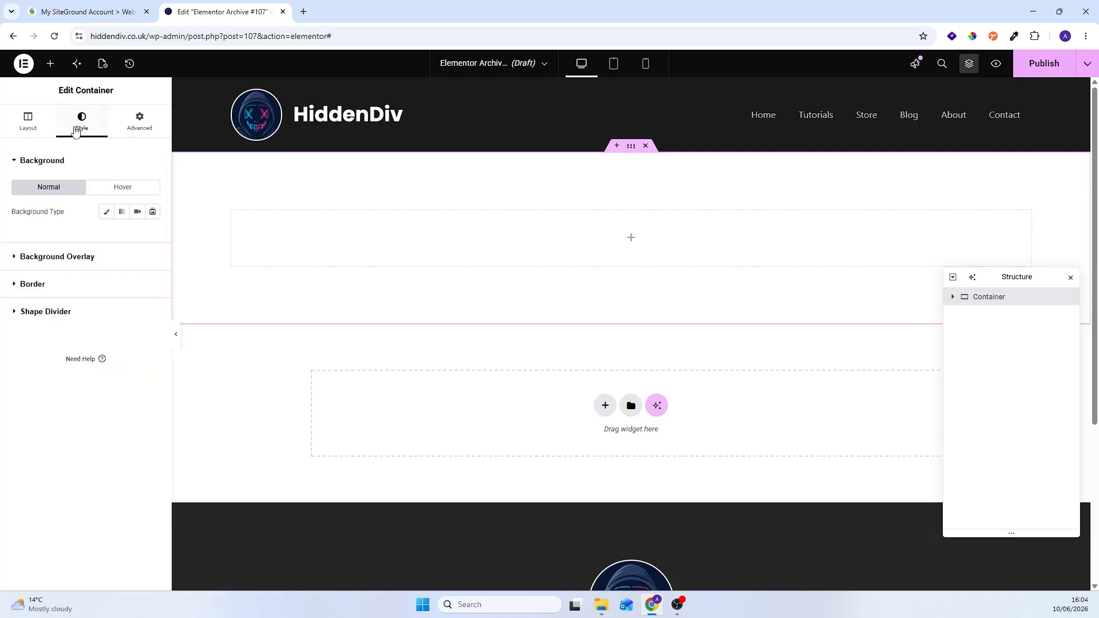
{"action": "left_click", "coordinate": [106, 212]}
{"action": "left_click", "coordinate": [138, 235]}
{"action": "left_click", "coordinate": [55, 404]}
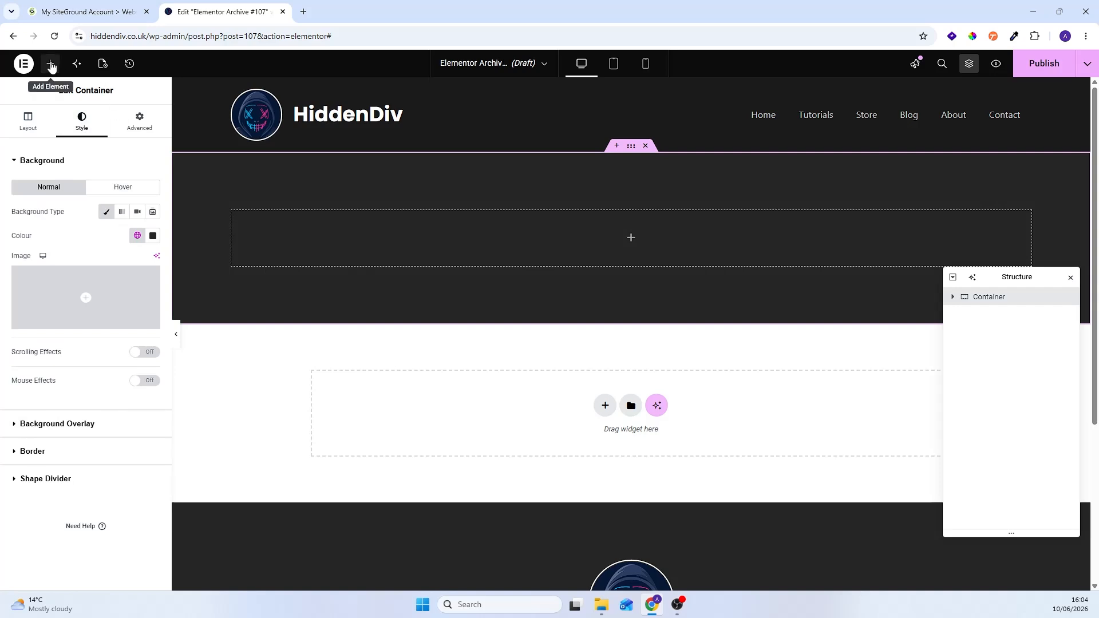
Step: Add a Heading widget inside the dark container
{"action": "left_click", "coordinate": [50, 63]}
{"action": "type", "text": "head"}
{"action": "left_click_drag", "start_coordinate": [44, 186], "coordinate": [561, 237]}
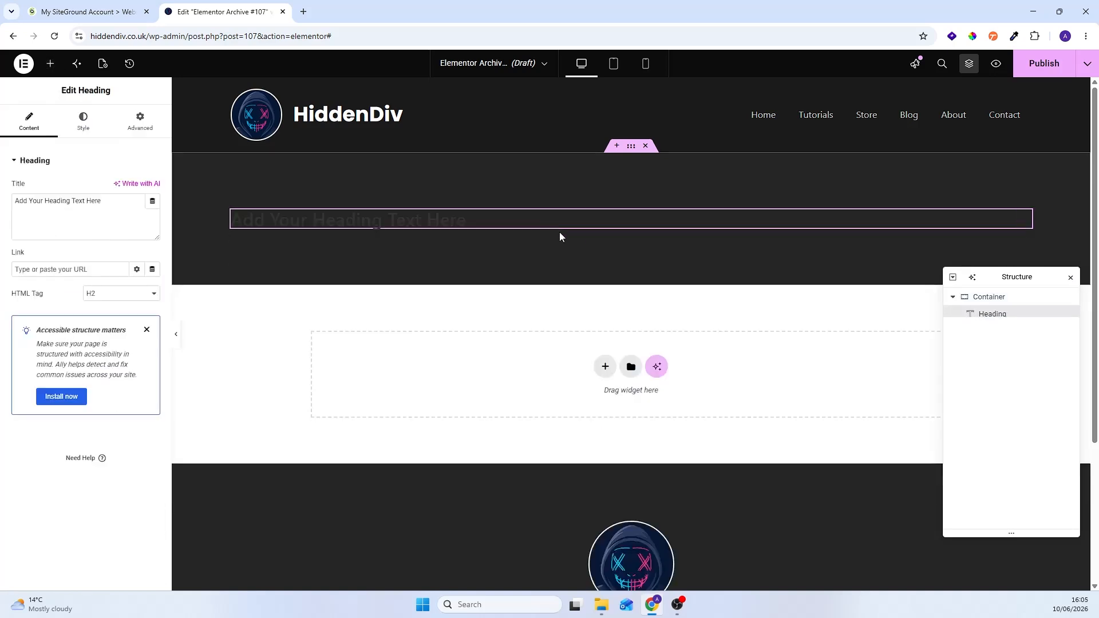
Step: Set the heading's title to "Blog" and its HTML tag to H1
{"action": "left_click", "coordinate": [138, 205]}
{"action": "key", "text": "ctrl+a"}
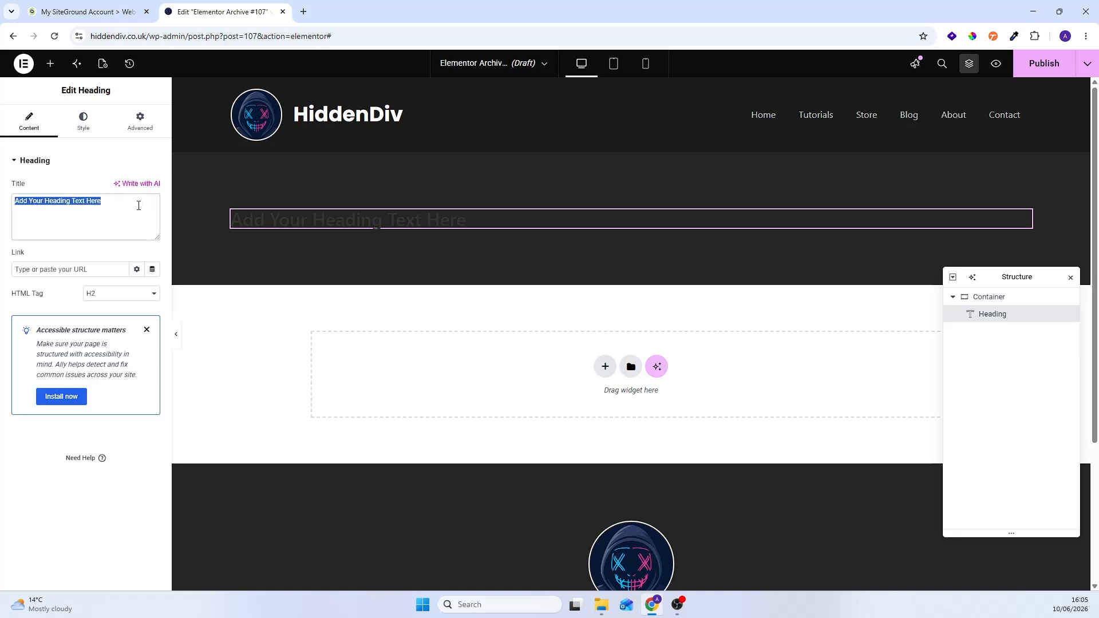
{"action": "type", "text": "Blog"}
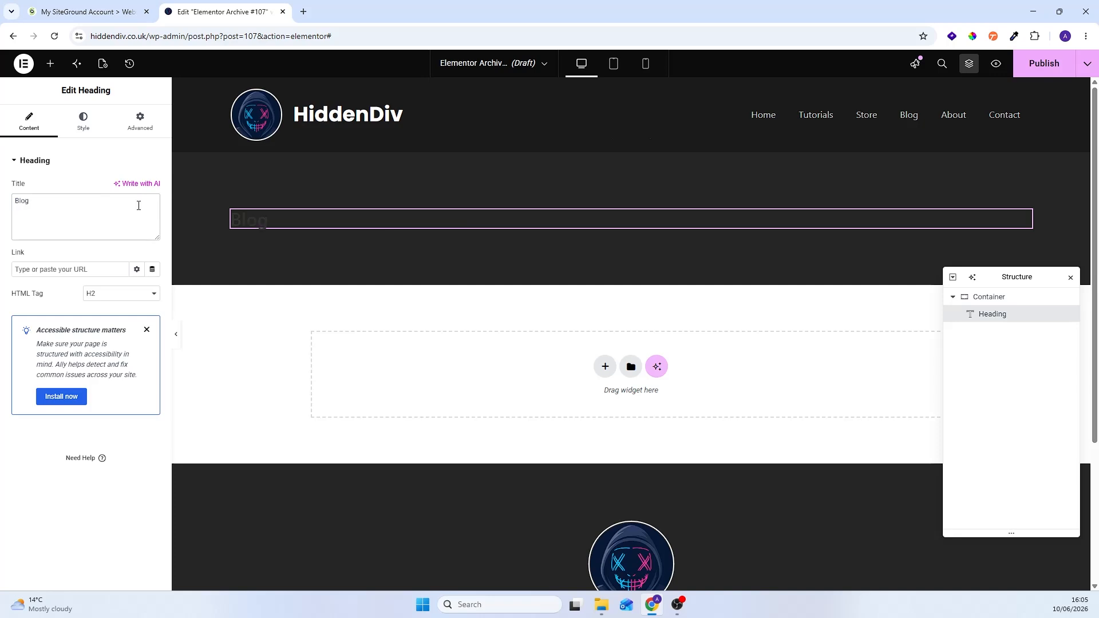
{"action": "left_click", "coordinate": [123, 293]}
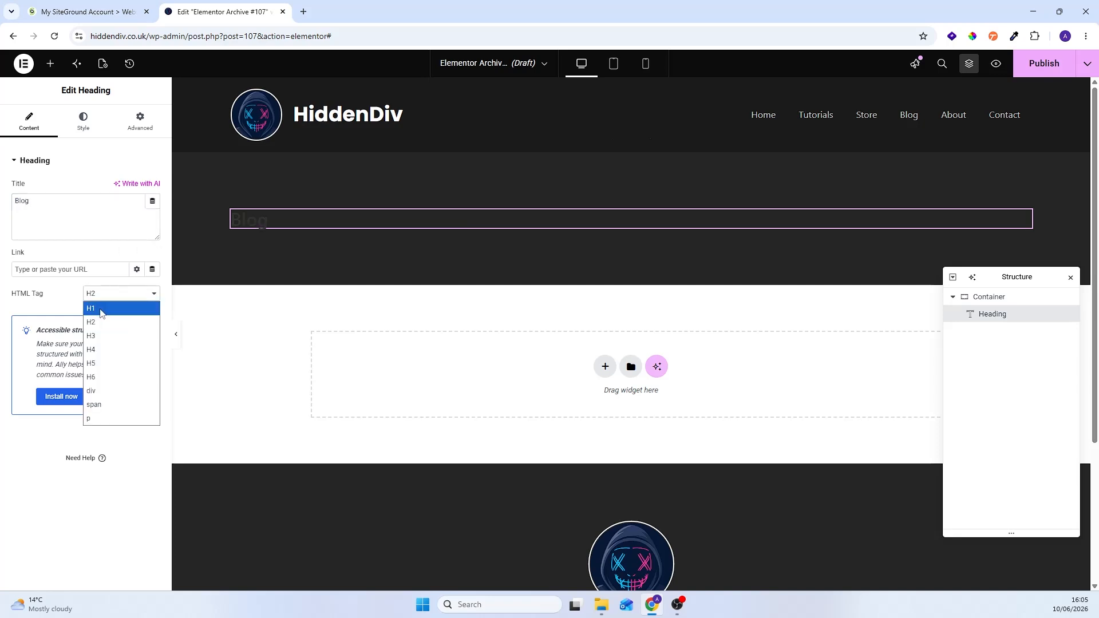
{"action": "left_click", "coordinate": [100, 310]}
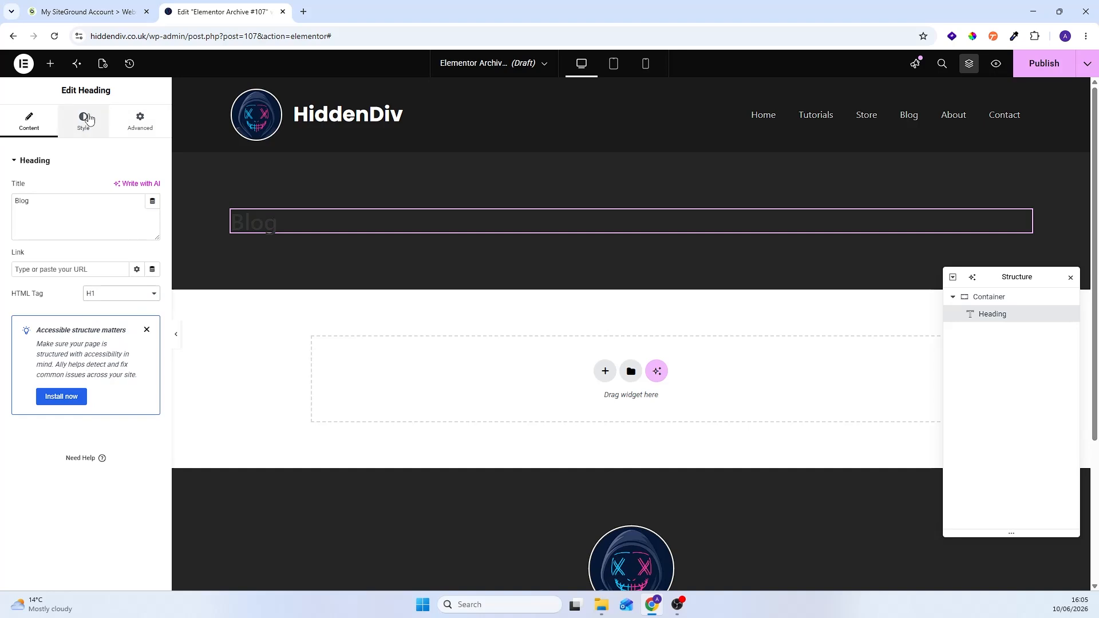
Step: Colour the Blog heading's text white (#FFFFFF) and align the heading to the centre of its container
{"action": "left_click", "coordinate": [86, 122]}
{"action": "left_click", "coordinate": [153, 349]}
{"action": "left_click_drag", "start_coordinate": [138, 425], "coordinate": [78, 391]}
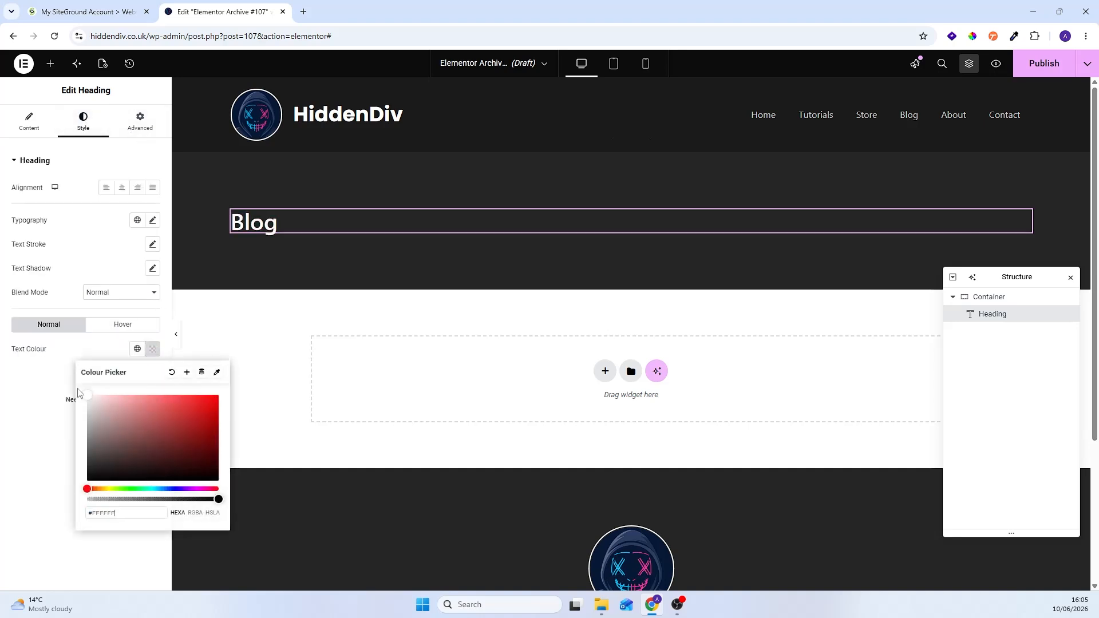
{"action": "left_click", "coordinate": [141, 122]}
{"action": "left_click", "coordinate": [122, 309]}
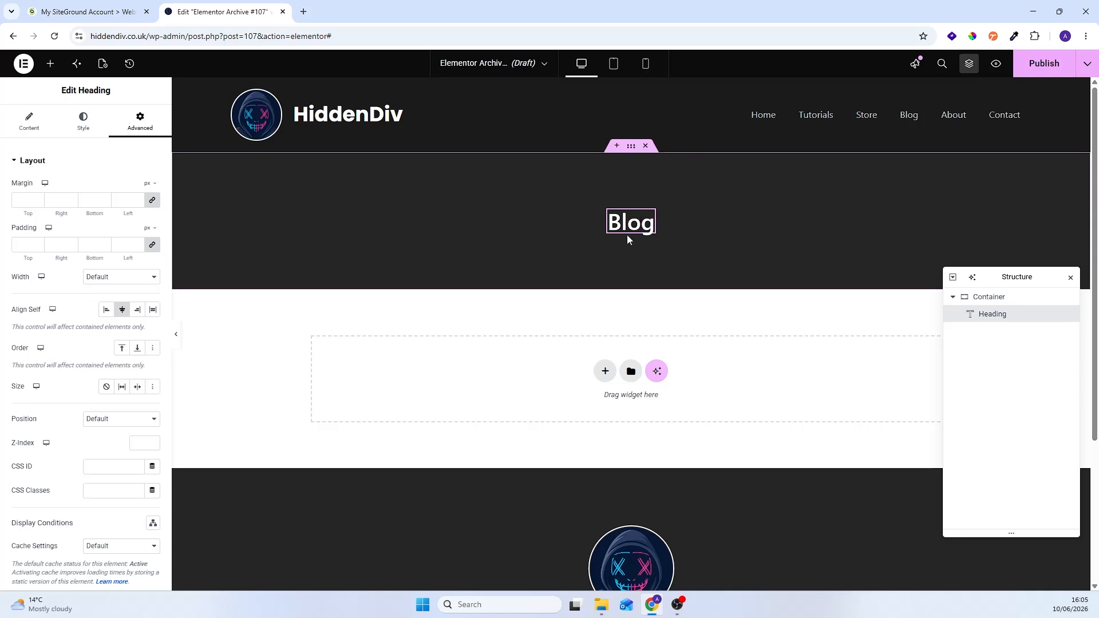
Step: For the tablet view, unlink the dark container's padding and set 50 px top, right and bottom, and 10 px left
{"action": "left_click", "coordinate": [614, 64]}
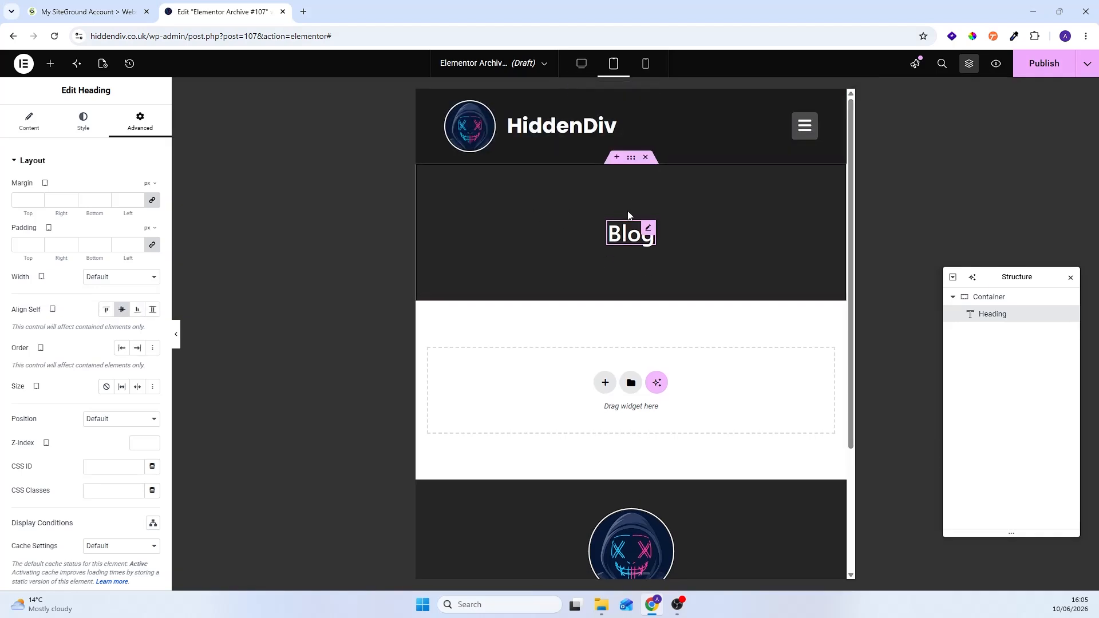
{"action": "left_click", "coordinate": [974, 298]}
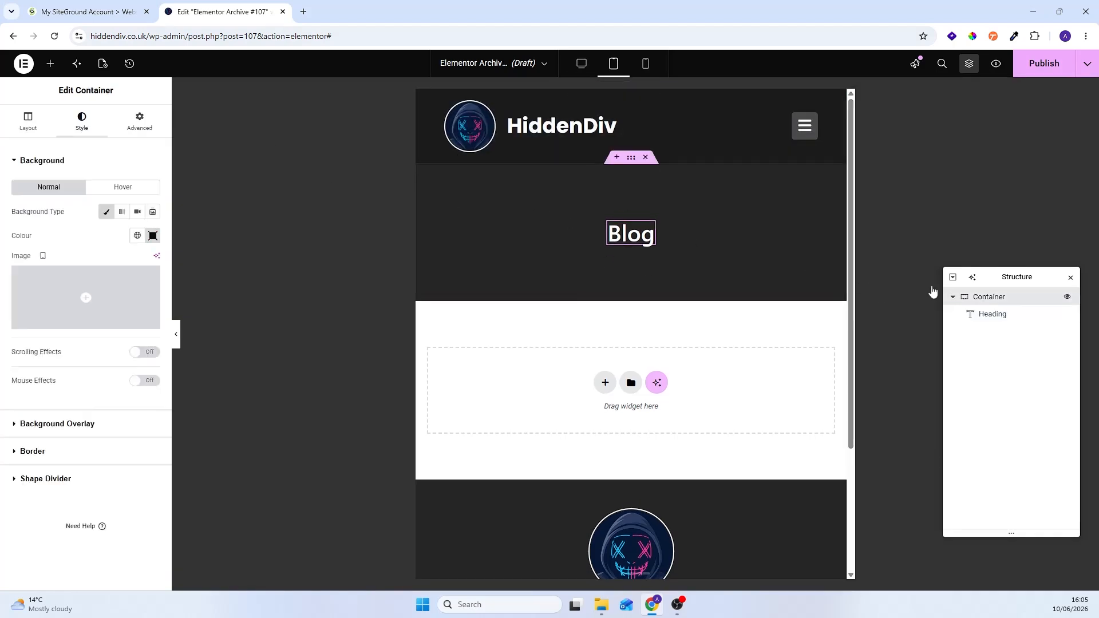
{"action": "left_click", "coordinate": [144, 132]}
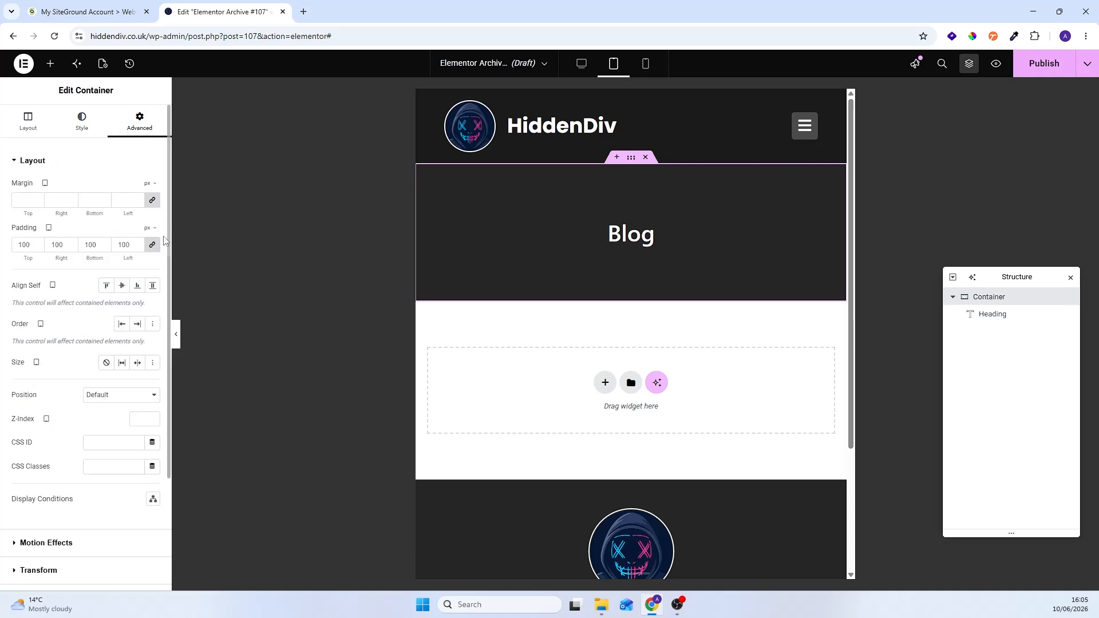
{"action": "left_click", "coordinate": [153, 246]}
{"action": "left_click", "coordinate": [21, 245]}
{"action": "type", "text": "50"}
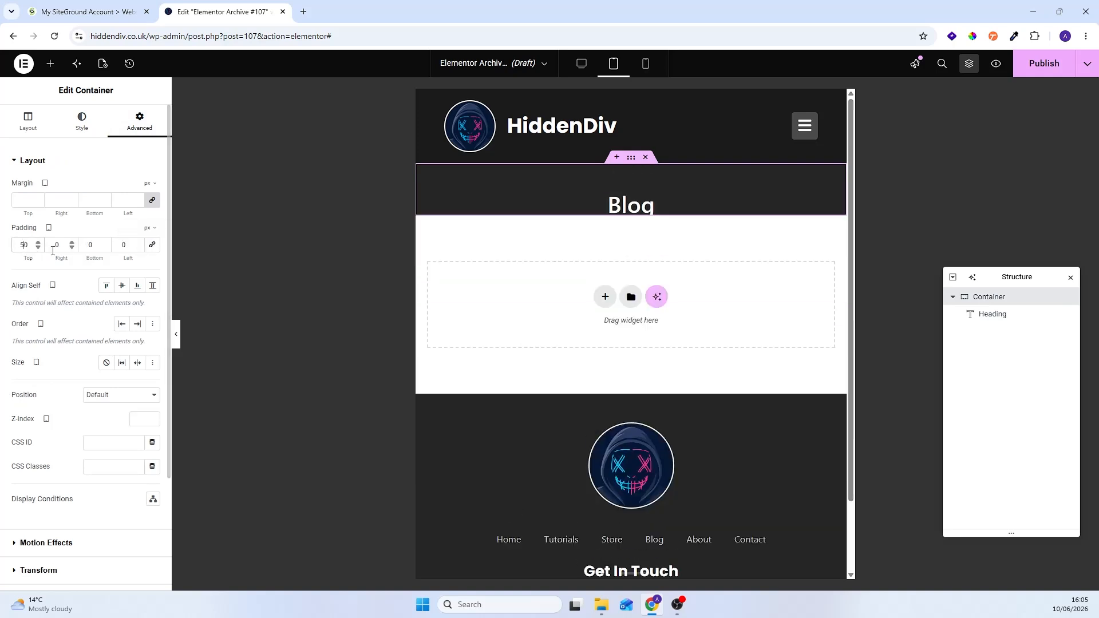
{"action": "type", "text": "5"}
{"action": "left_click", "coordinate": [88, 245]}
{"action": "type", "text": "5"}
{"action": "left_click", "coordinate": [121, 245]}
{"action": "type", "text": "1"}
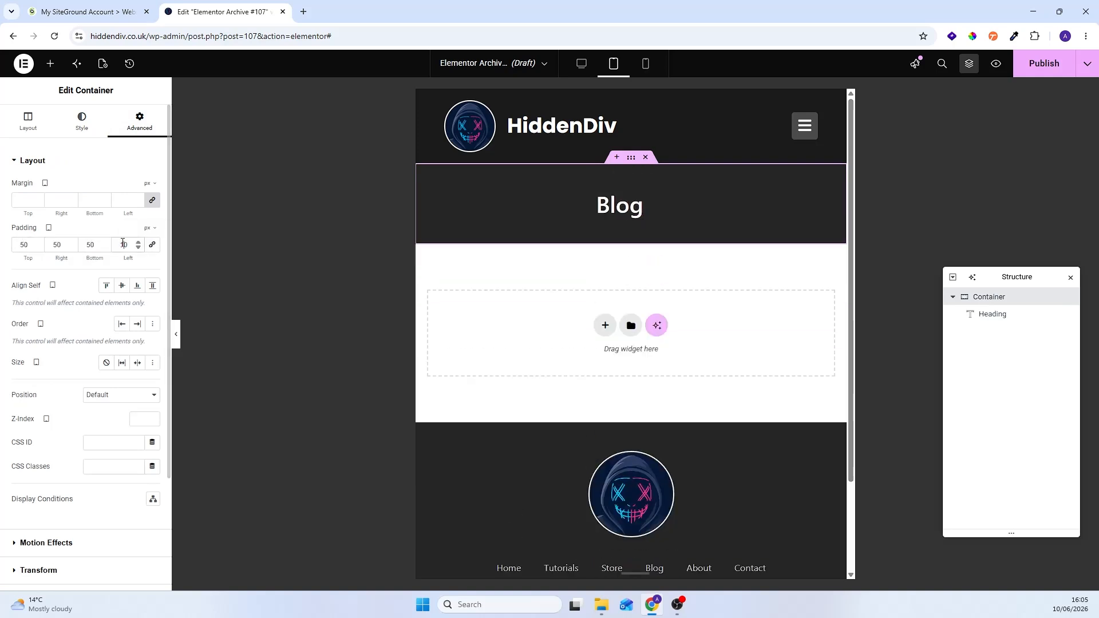
Step: Set the dark container's top and bottom padding to 100 px for the tablet view
{"action": "double_click", "coordinate": [39, 246]}
{"action": "type", "text": "100"}
{"action": "key", "text": "Tab"}
{"action": "key", "text": "Tab"}
{"action": "type", "text": "100"}
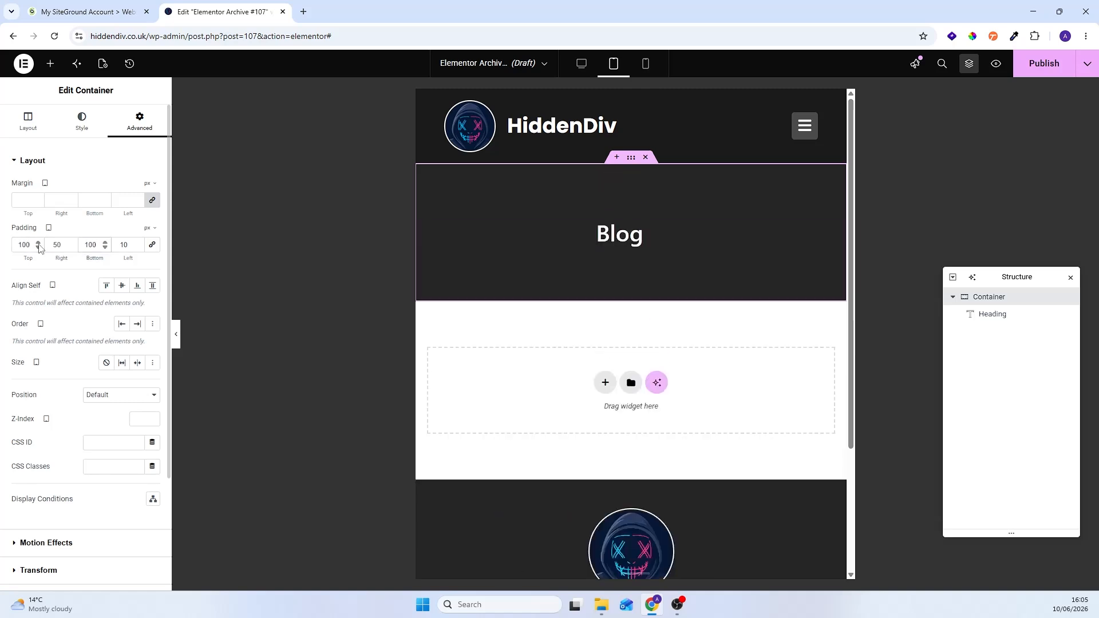
Step: For the mobile view, unlink the container's padding and set 100 px top and bottom, and 20 px right and left
{"action": "left_click", "coordinate": [646, 63]}
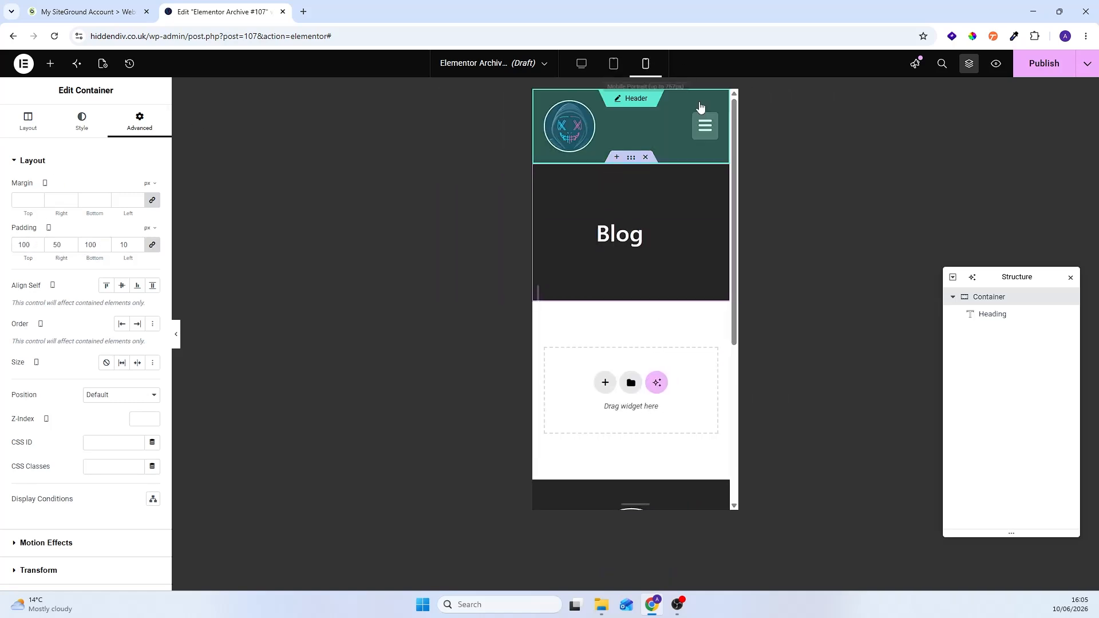
{"action": "left_click", "coordinate": [152, 245]}
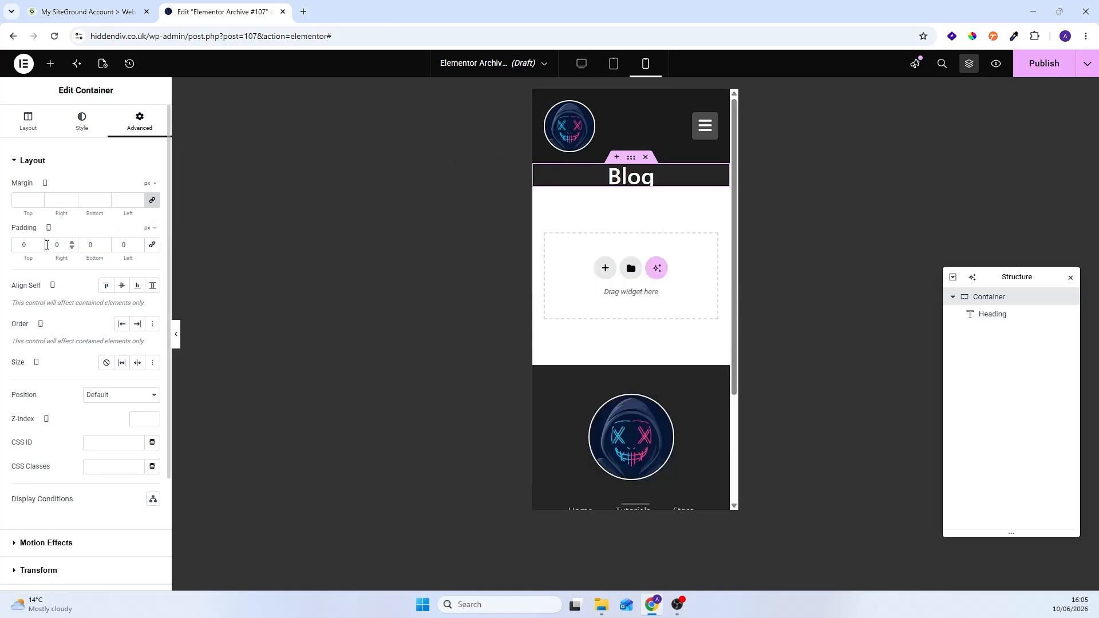
{"action": "type", "text": "100"}
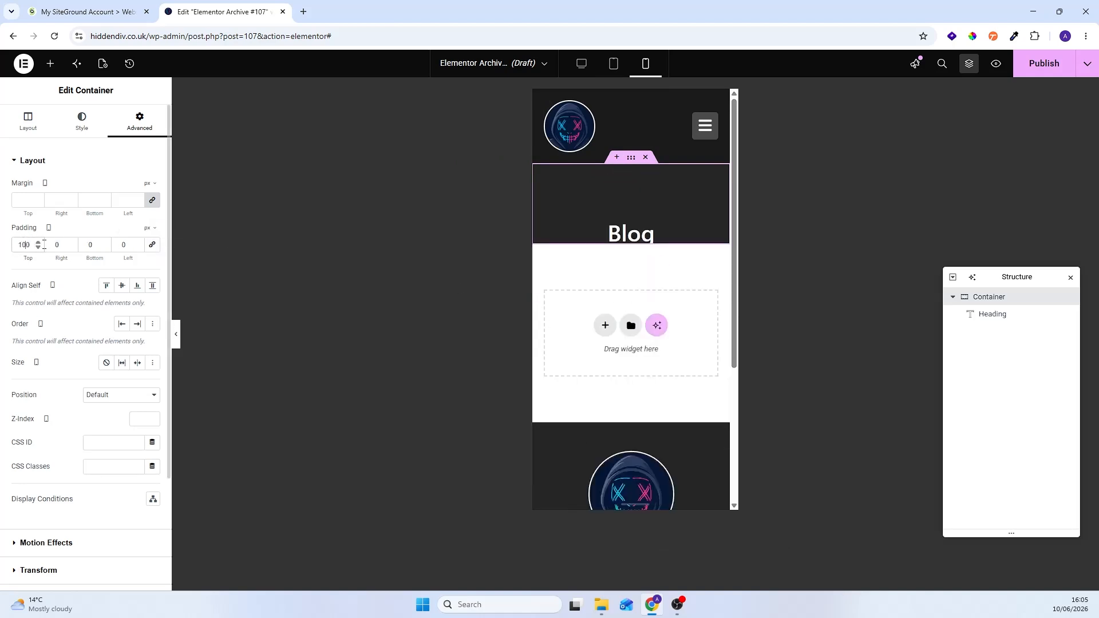
{"action": "type", "text": "2"}
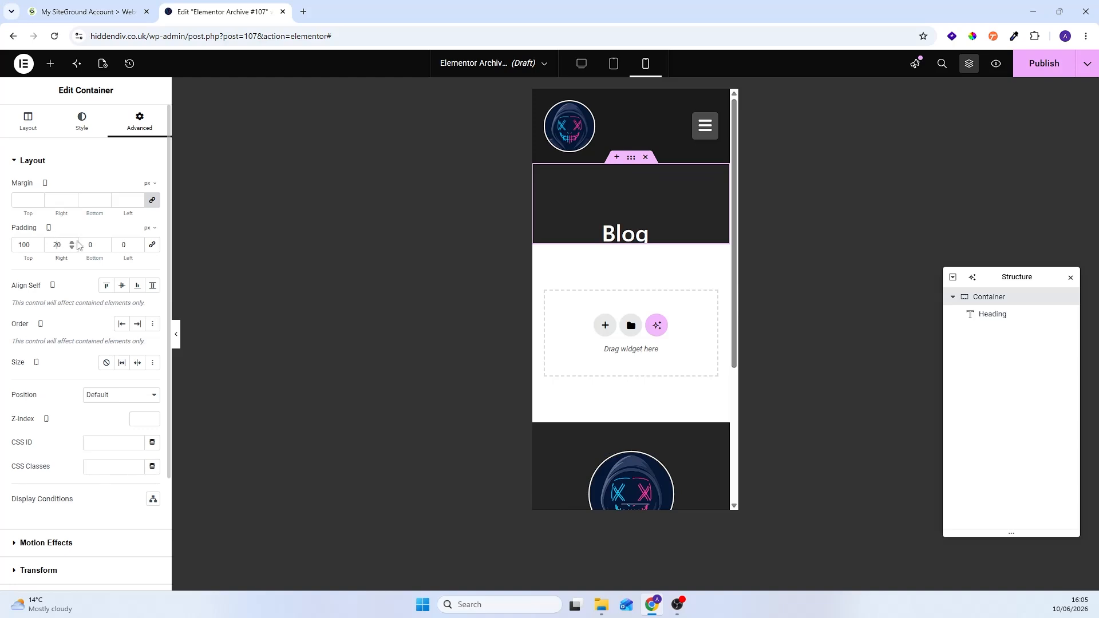
{"action": "type", "text": "10"}
{"action": "type", "text": "10"}
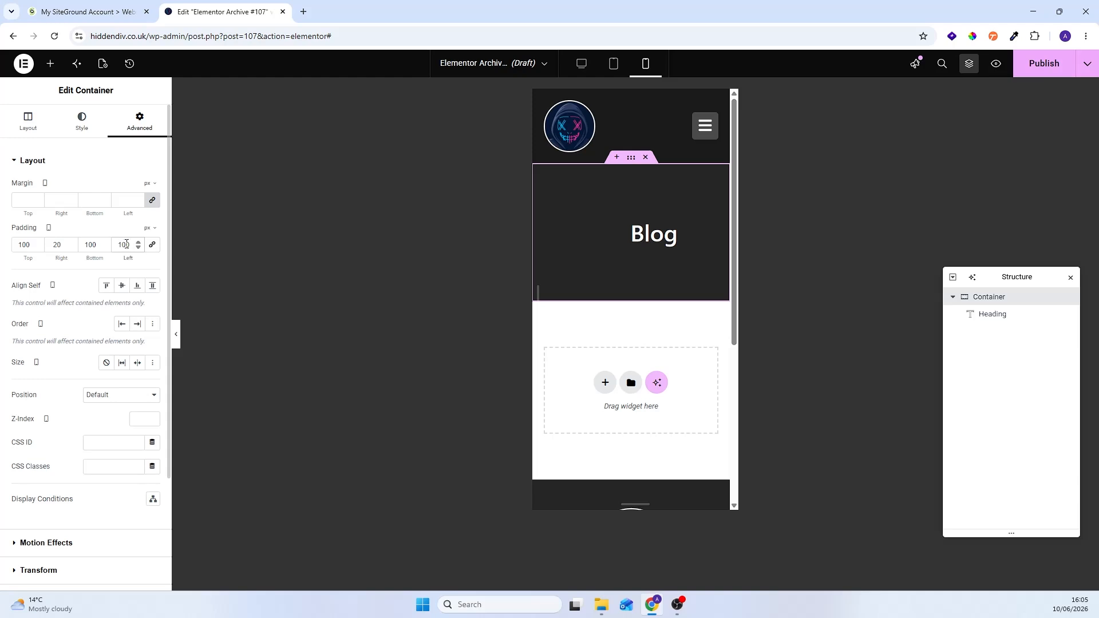
{"action": "type", "text": "20"}
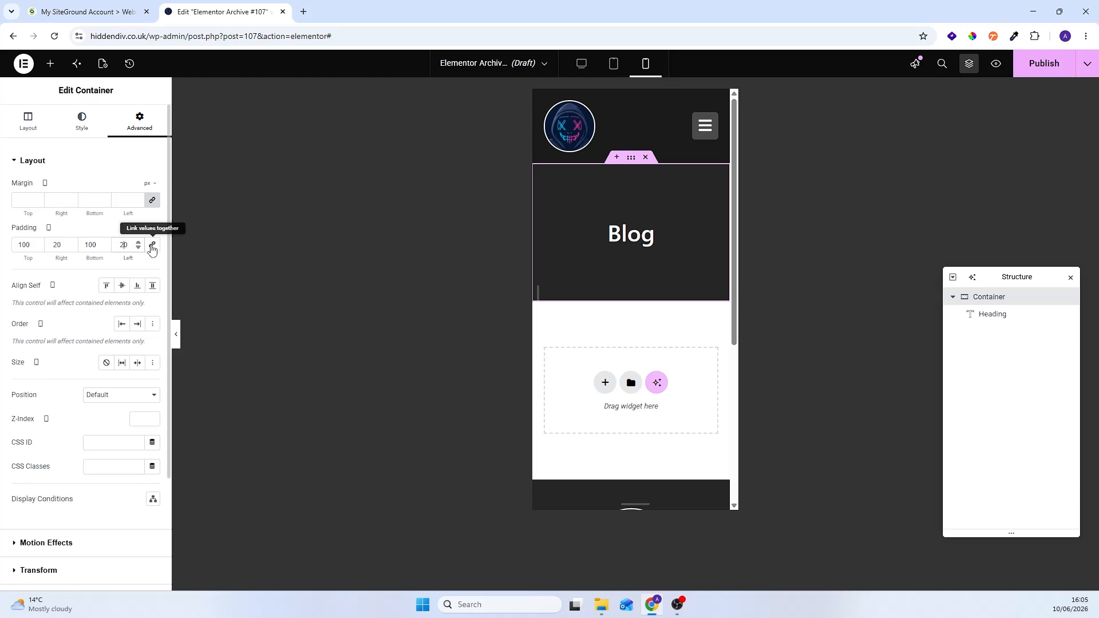
Step: Set the container's left padding to 50 px for the tablet view and return to the desktop view
{"action": "left_click", "coordinate": [613, 64]}
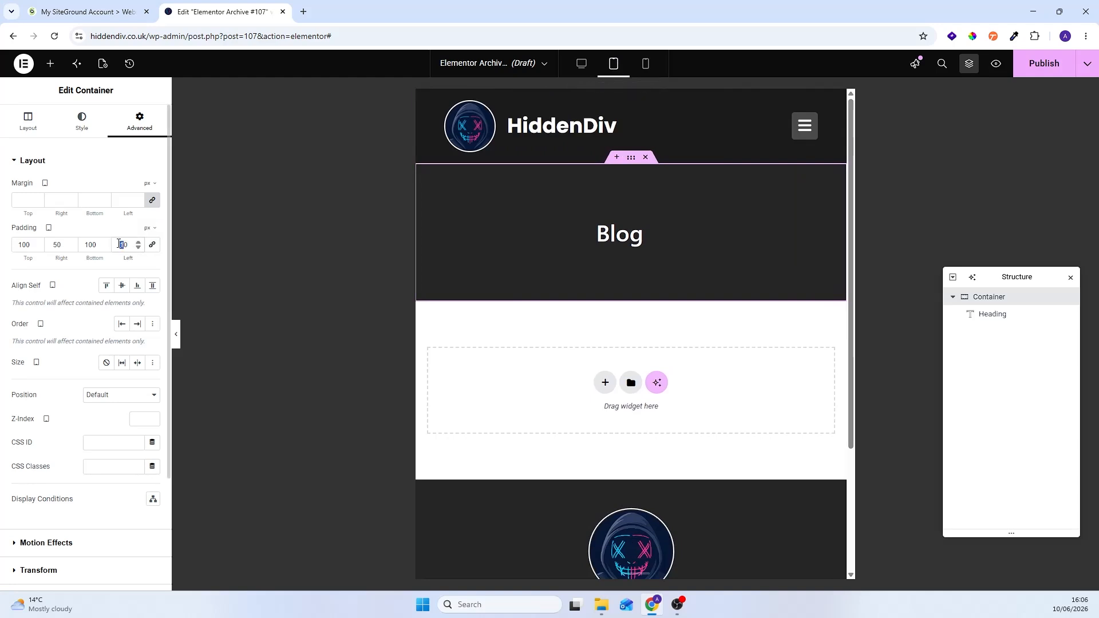
{"action": "type", "text": "50"}
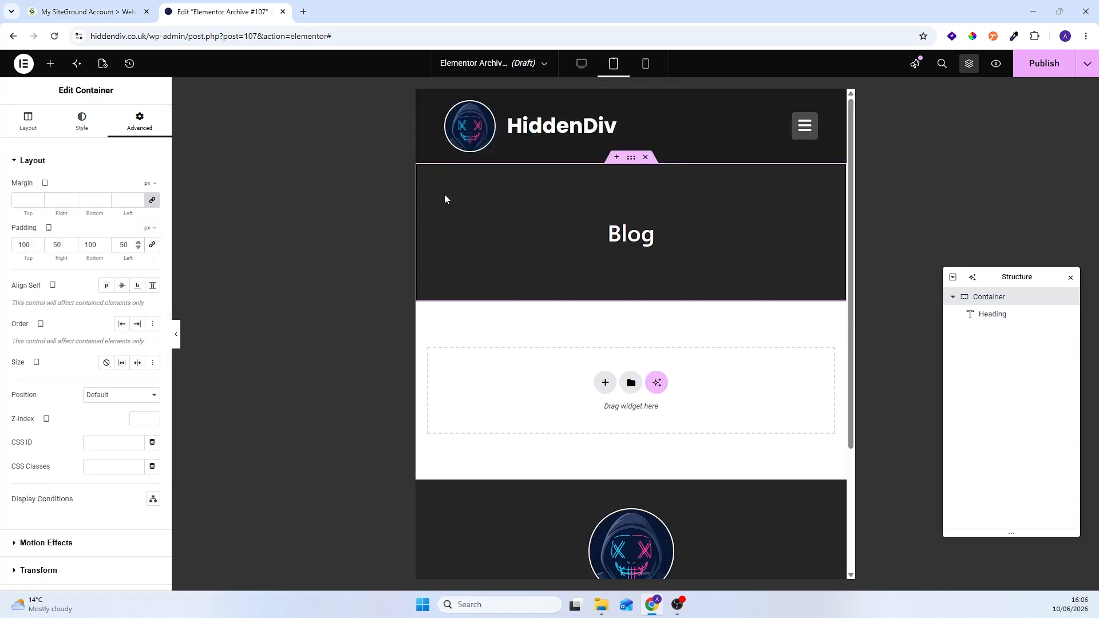
{"action": "left_click", "coordinate": [581, 64]}
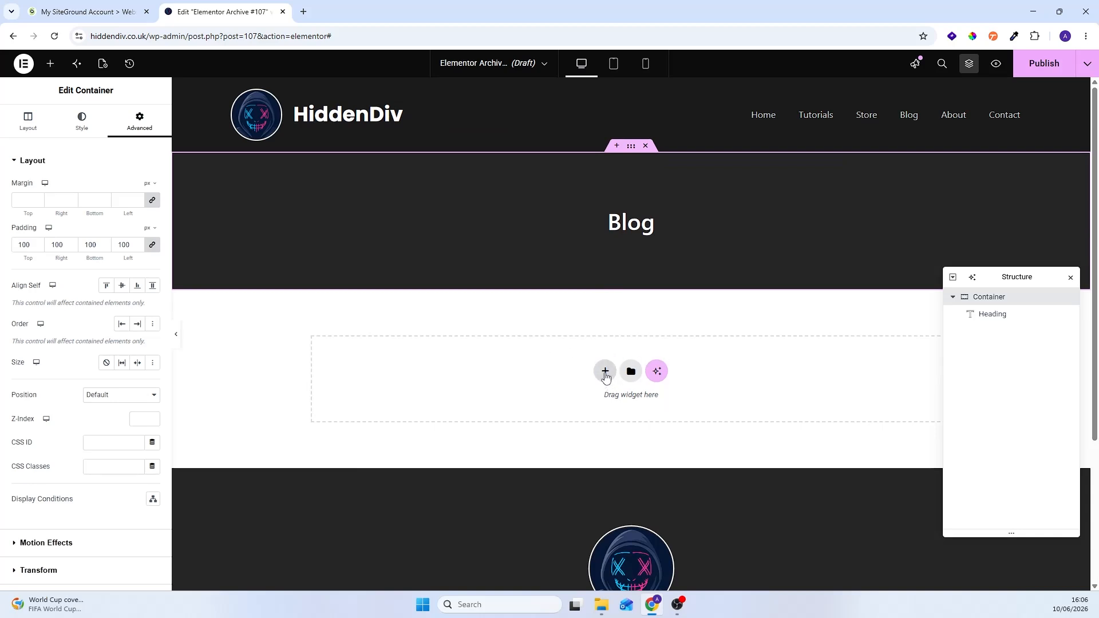
{"action": "left_click", "coordinate": [606, 373]}
{"action": "left_click", "coordinate": [593, 408]}
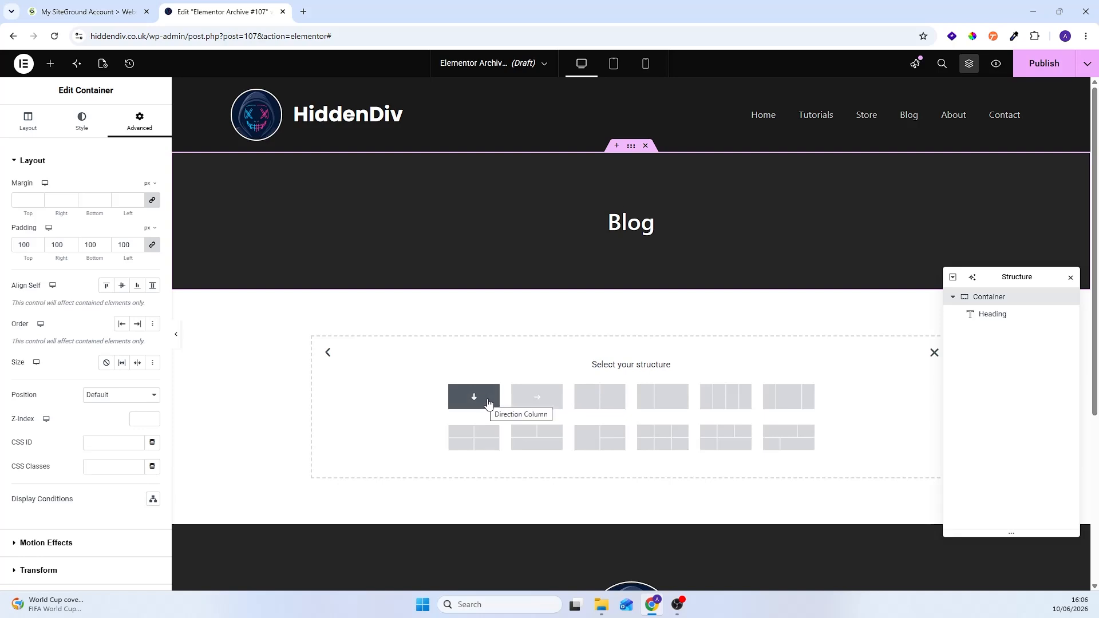
{"action": "left_click", "coordinate": [934, 352]}
Step: Duplicate the dark Blog heading container
{"action": "left_click", "coordinate": [953, 297]}
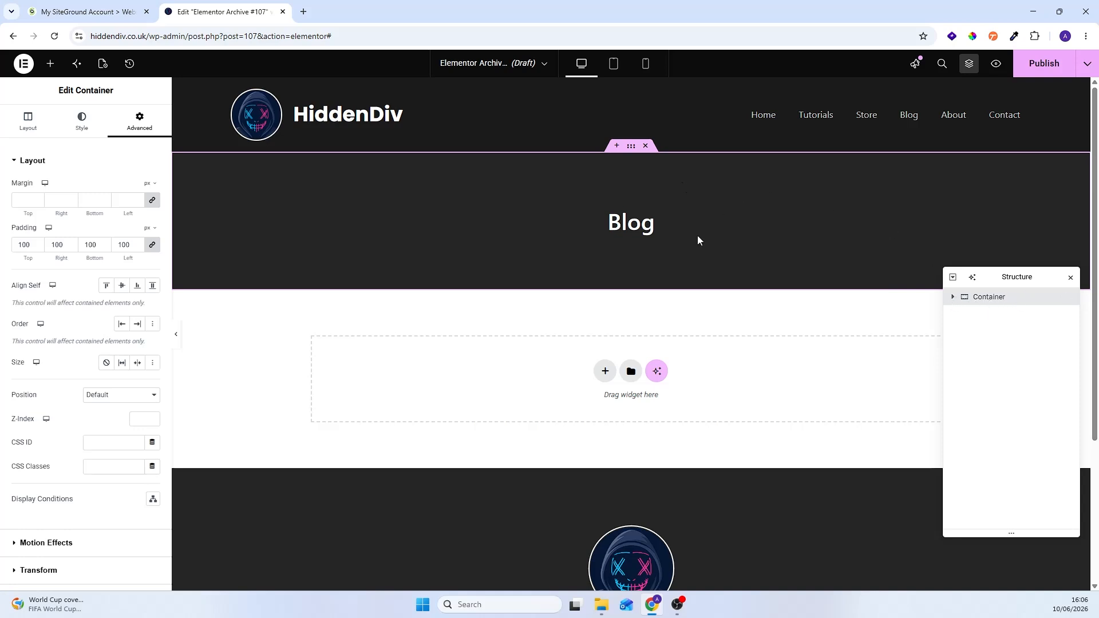
{"action": "right_click", "coordinate": [997, 299]}
{"action": "left_click", "coordinate": [994, 289]}
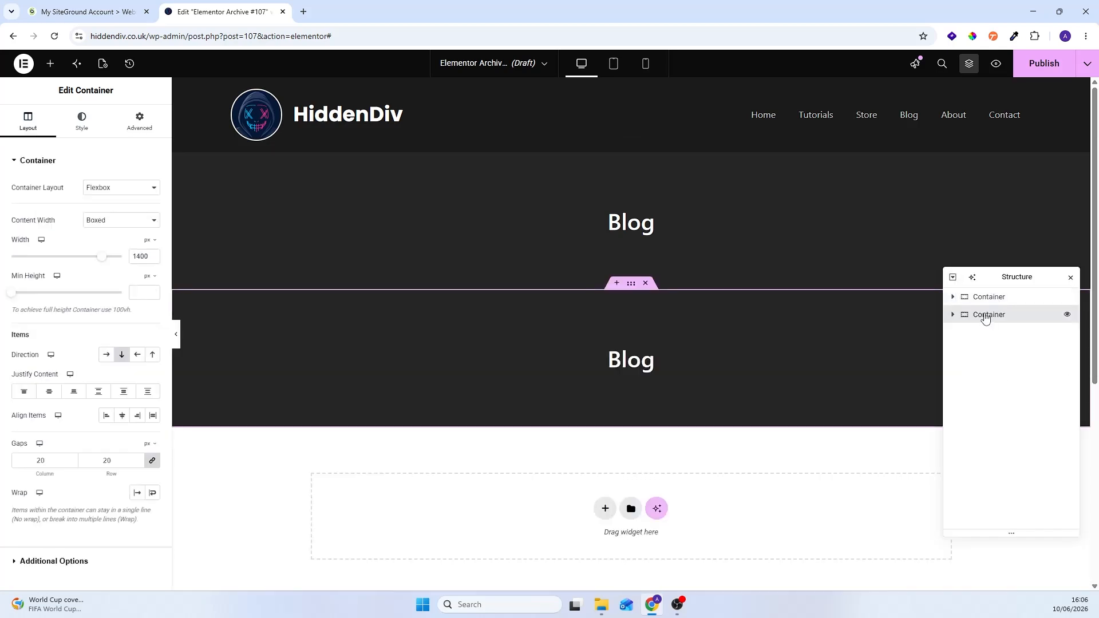
Step: Remove the classic background from the duplicated container and delete the Blog heading inside it
{"action": "left_click", "coordinate": [81, 121]}
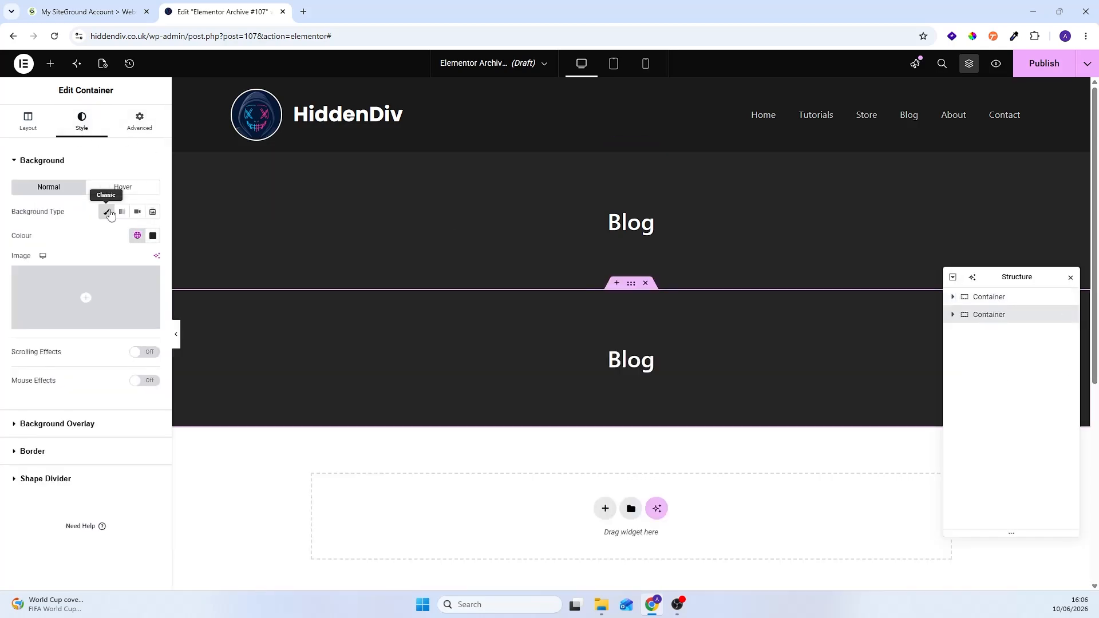
{"action": "left_click", "coordinate": [109, 213]}
{"action": "left_click", "coordinate": [650, 354]}
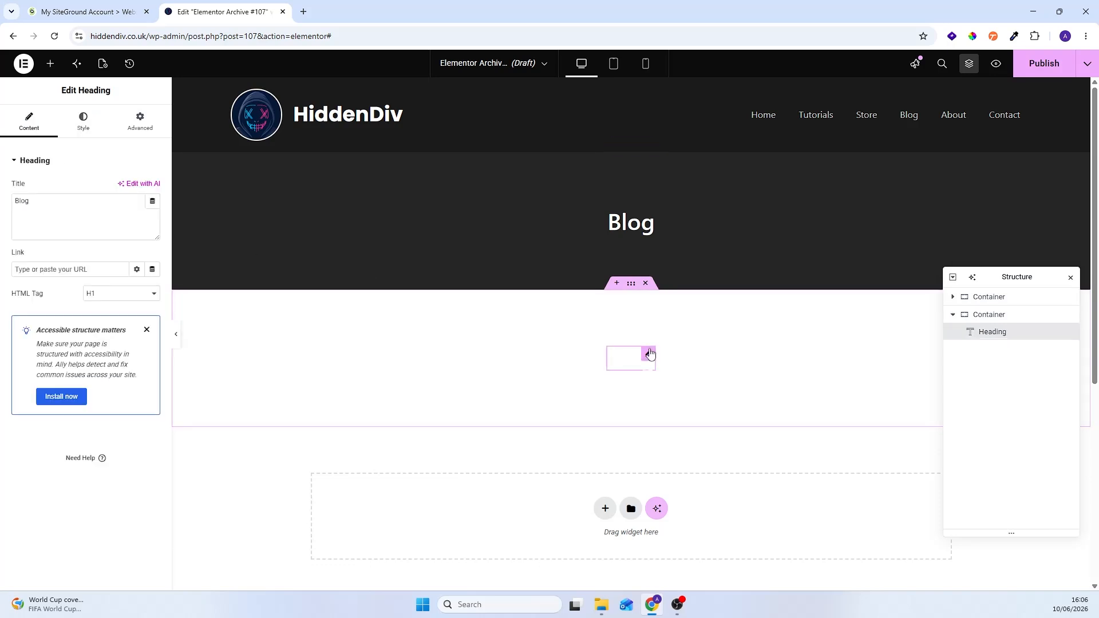
{"action": "right_click", "coordinate": [650, 354]}
{"action": "left_click", "coordinate": [696, 581]}
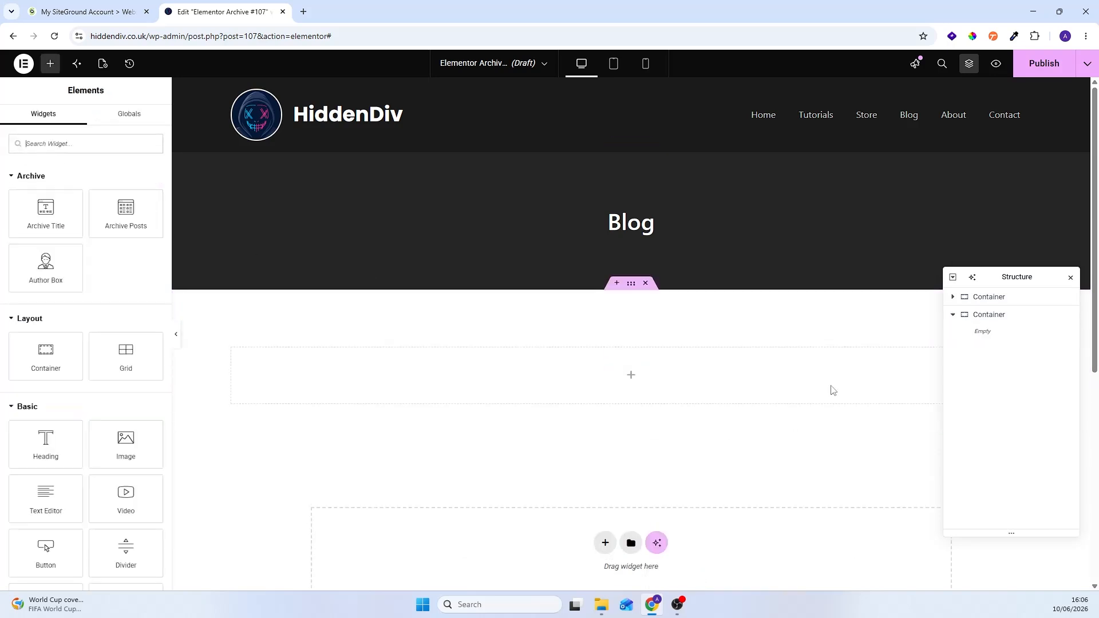
Step: Add a Posts widget to the page and move it into the empty second container
{"action": "scroll", "coordinate": [688, 286], "scroll_direction": "down", "scroll_amount": 2}
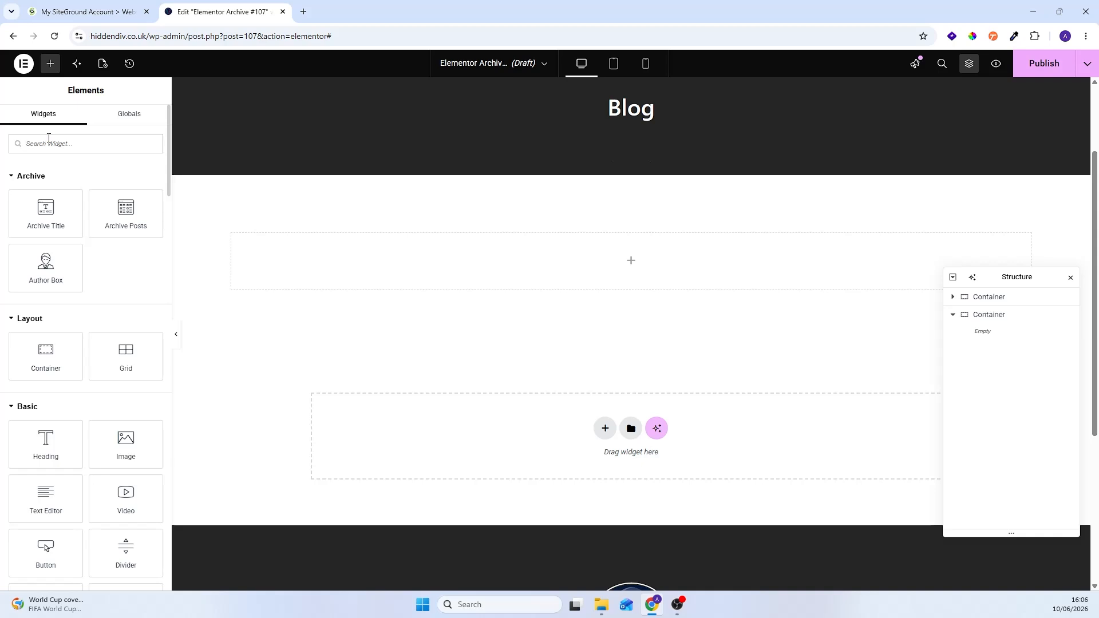
{"action": "type", "text": "posts"}
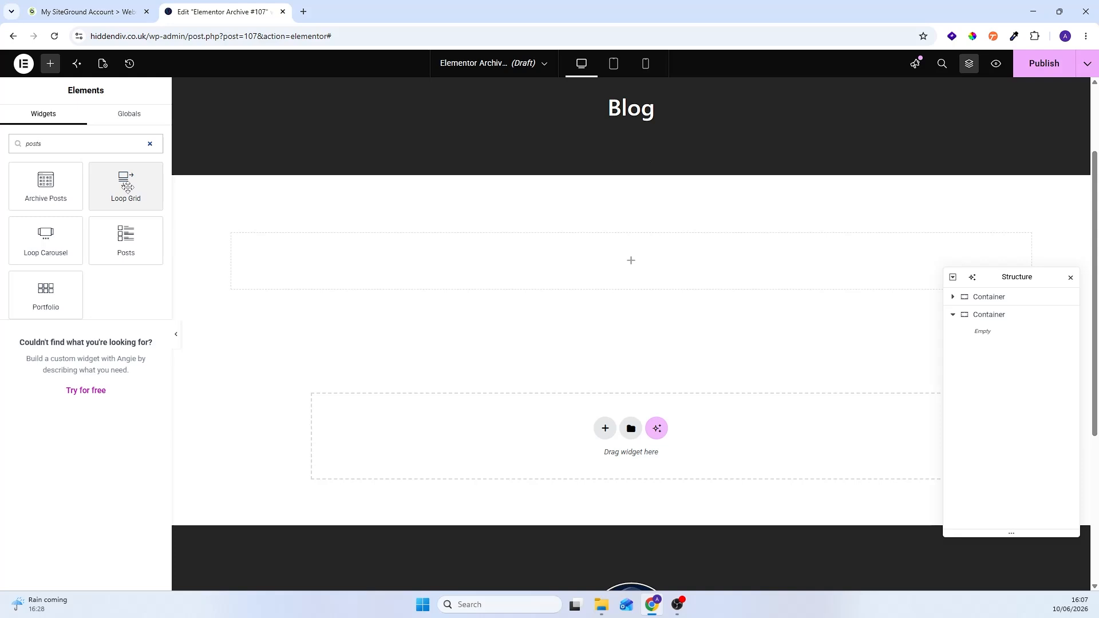
{"action": "left_click", "coordinate": [121, 241]}
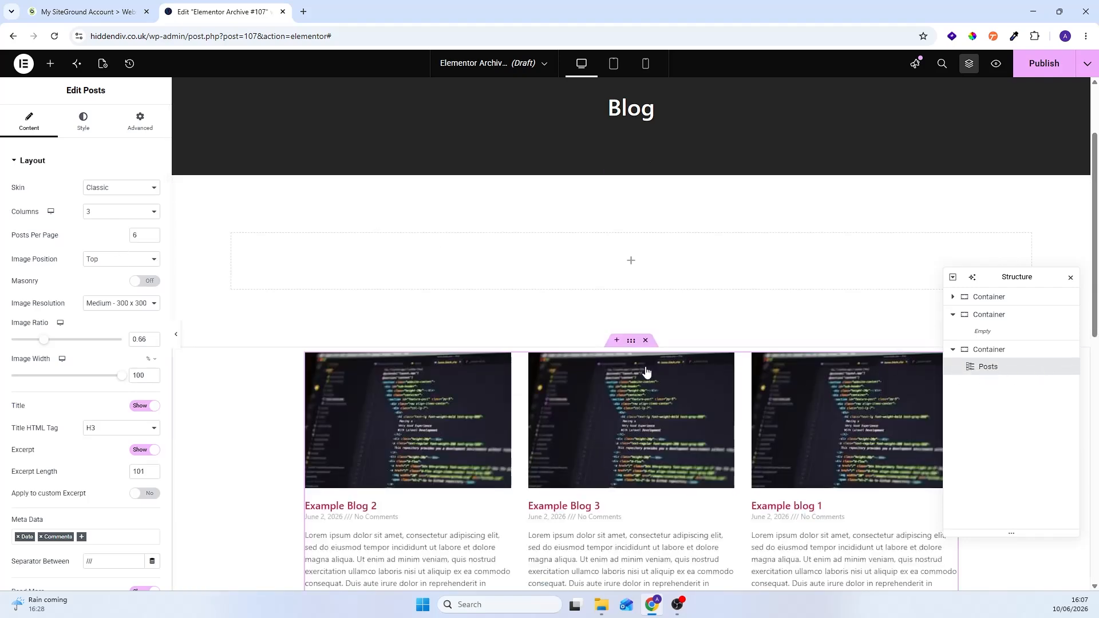
{"action": "scroll", "coordinate": [687, 389], "scroll_direction": "down", "scroll_amount": 4}
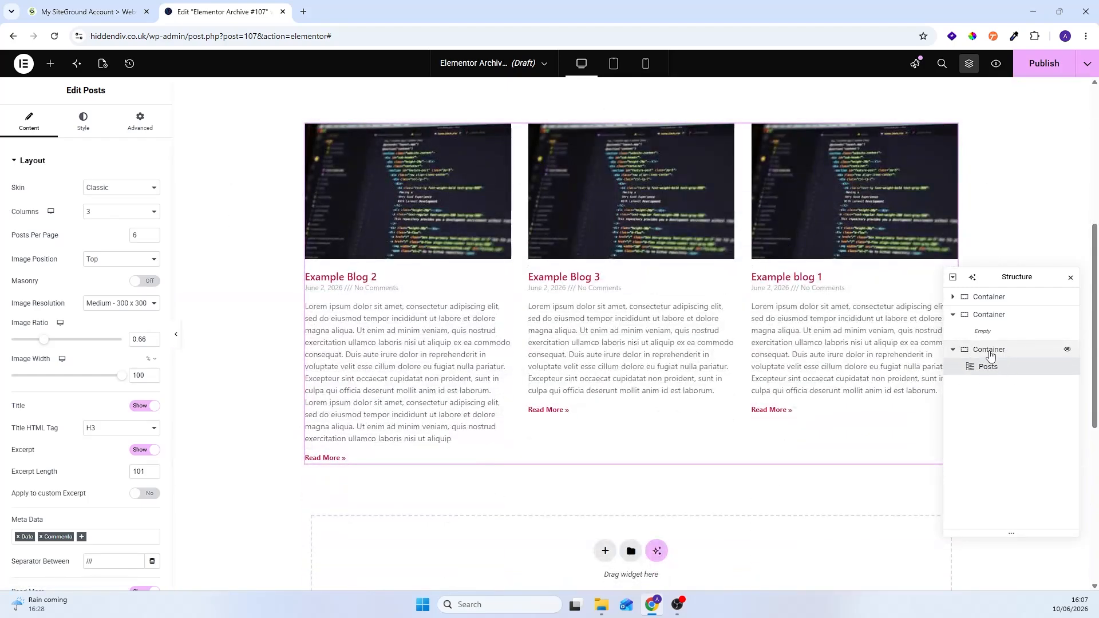
{"action": "left_click_drag", "start_coordinate": [991, 367], "coordinate": [999, 332]}
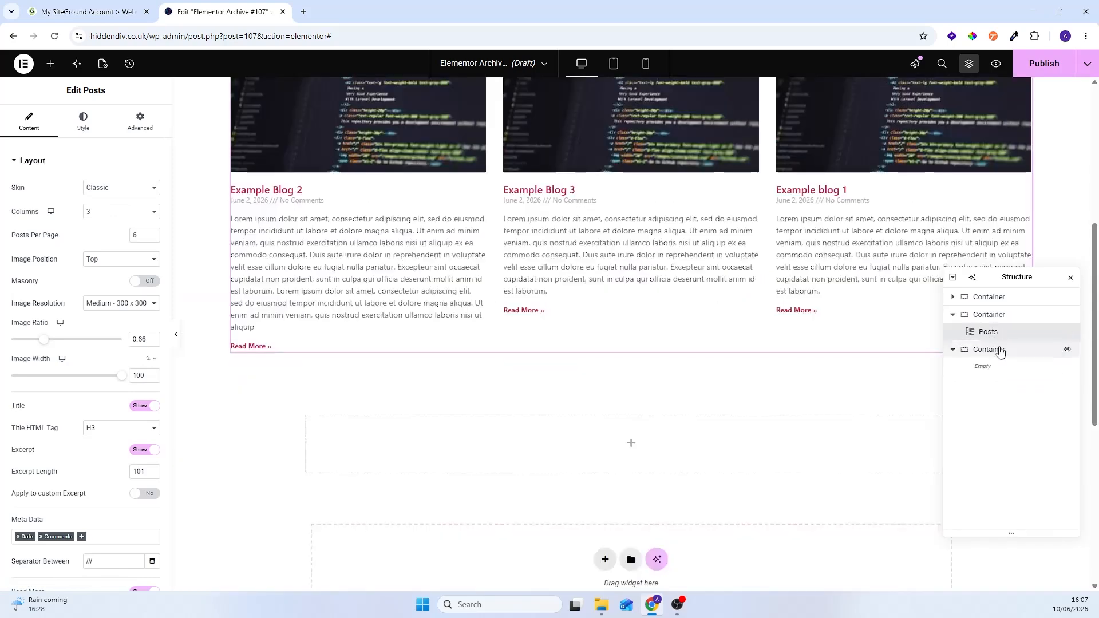
Step: Delete the leftover empty container below the Posts container
{"action": "left_click", "coordinate": [999, 349]}
{"action": "right_click", "coordinate": [1001, 351]}
{"action": "left_click", "coordinate": [997, 573]}
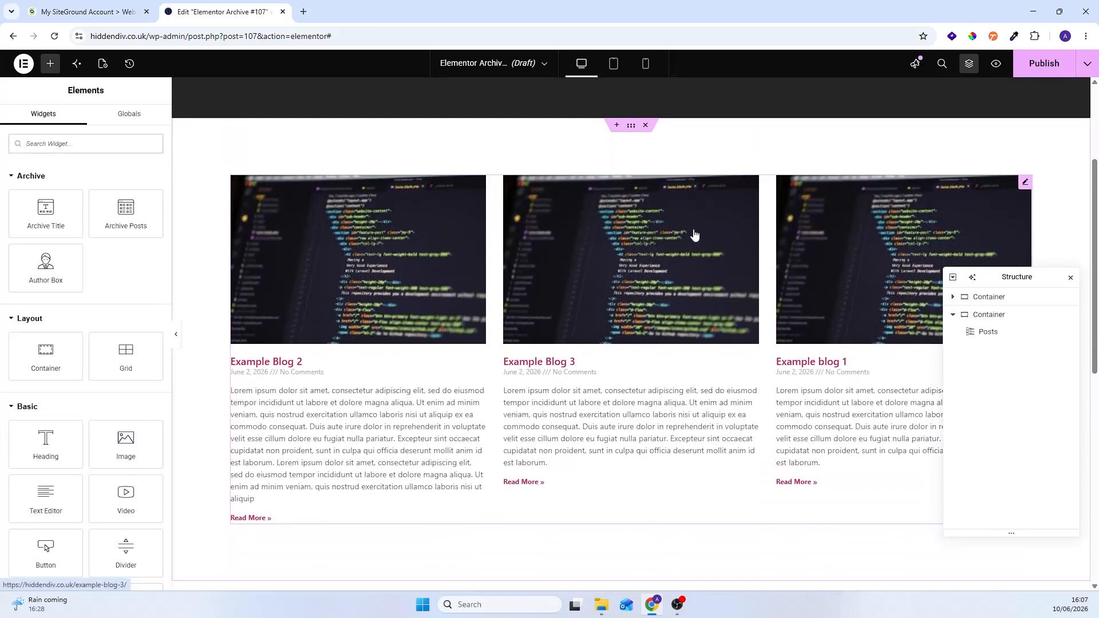
Step: Look over the post listing and open the Posts widget's settings
{"action": "scroll", "coordinate": [518, 241], "scroll_direction": "down", "scroll_amount": 1}
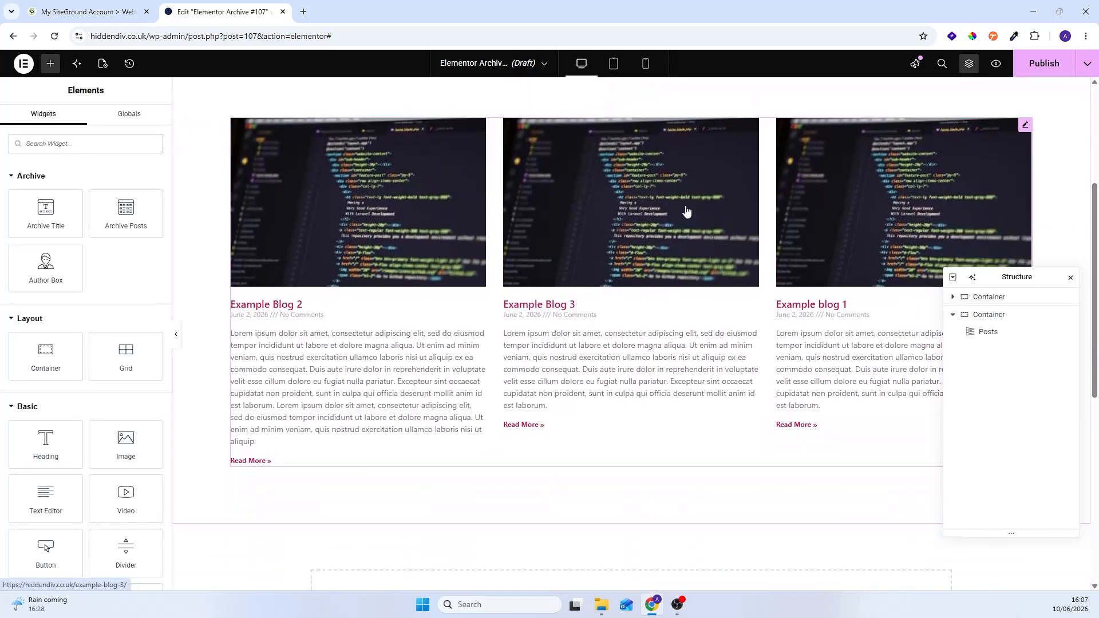
{"action": "scroll", "coordinate": [767, 262], "scroll_direction": "up", "scroll_amount": 1}
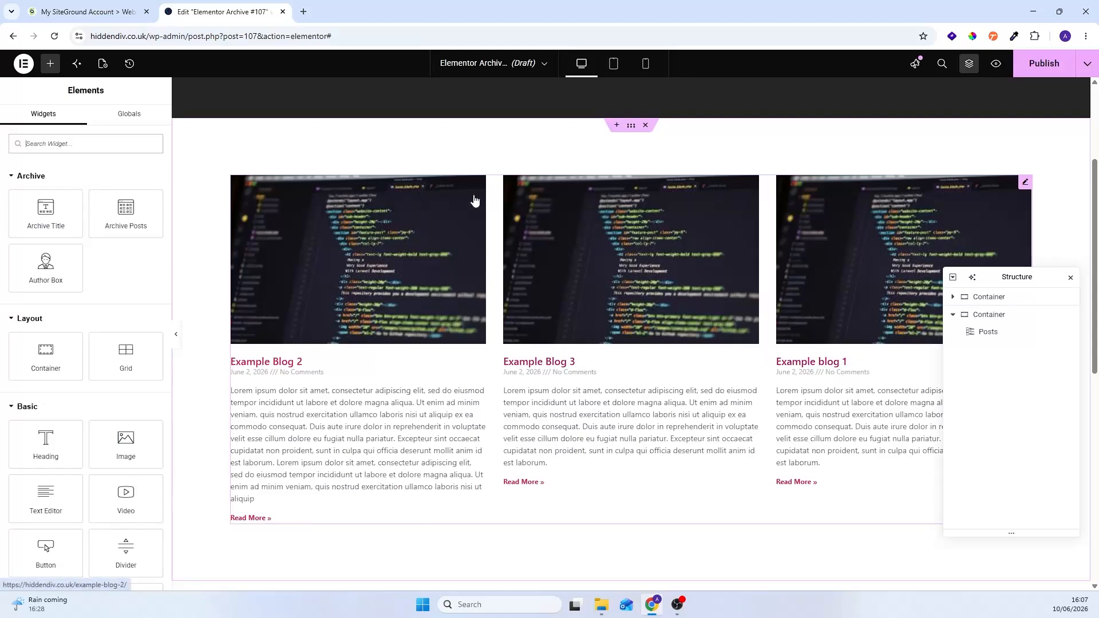
{"action": "left_click", "coordinate": [1026, 182]}
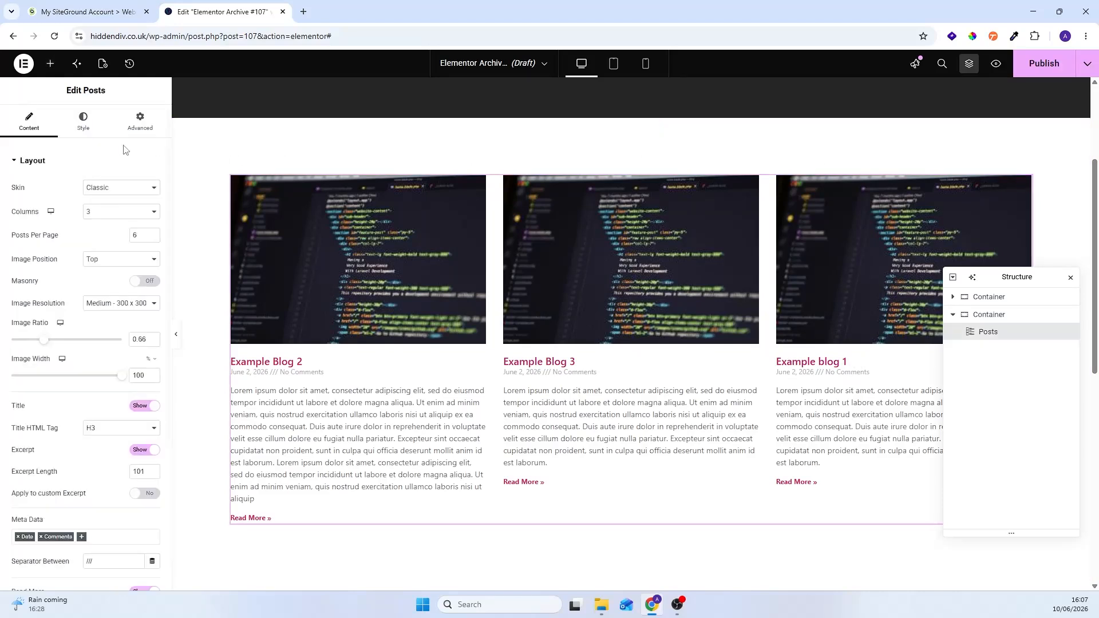
Step: Try the Posts widget with 4 columns and set it back to 3
{"action": "left_click", "coordinate": [118, 214]}
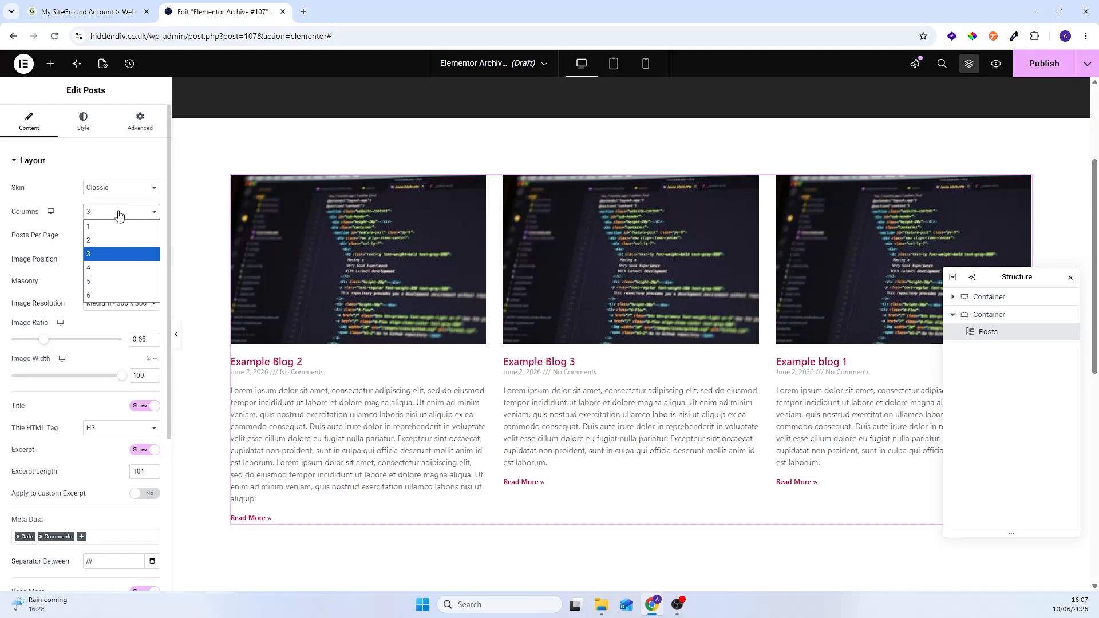
{"action": "left_click", "coordinate": [105, 267]}
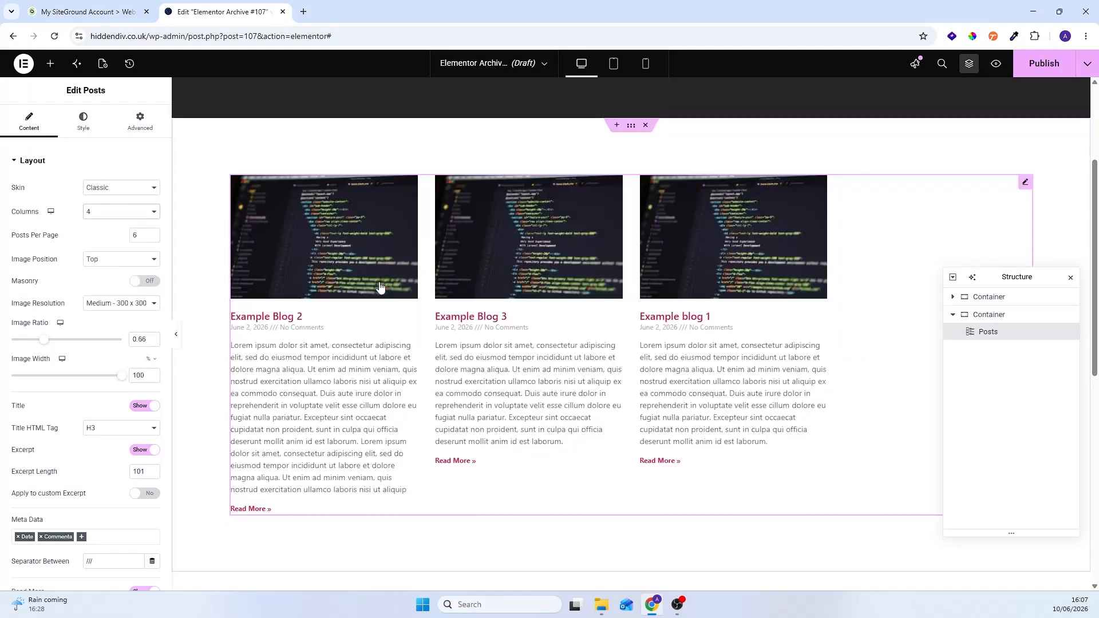
{"action": "left_click", "coordinate": [118, 213]}
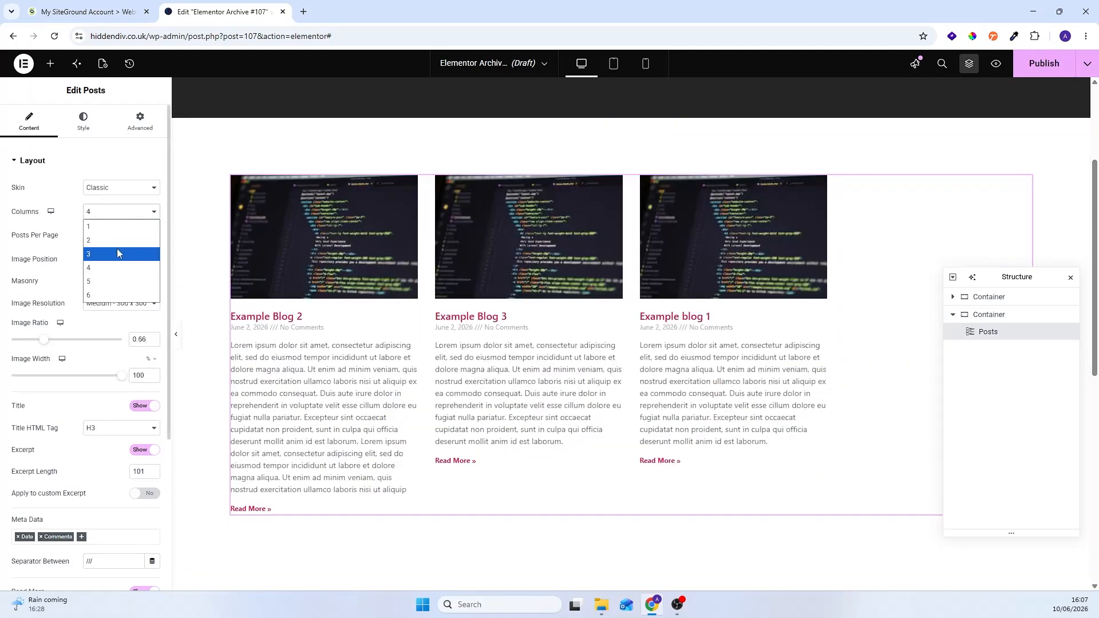
{"action": "left_click", "coordinate": [118, 254]}
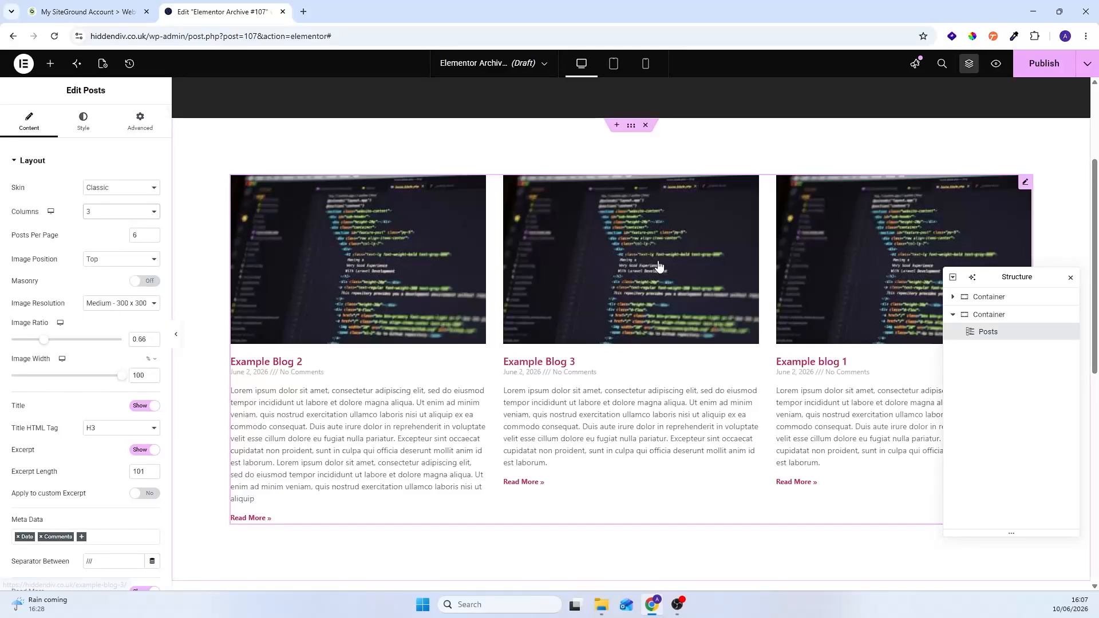
Step: Set the Posts widget's image resolution to Medium Large - 768 x 0 and remove Comments from its meta data
{"action": "left_click", "coordinate": [117, 303]}
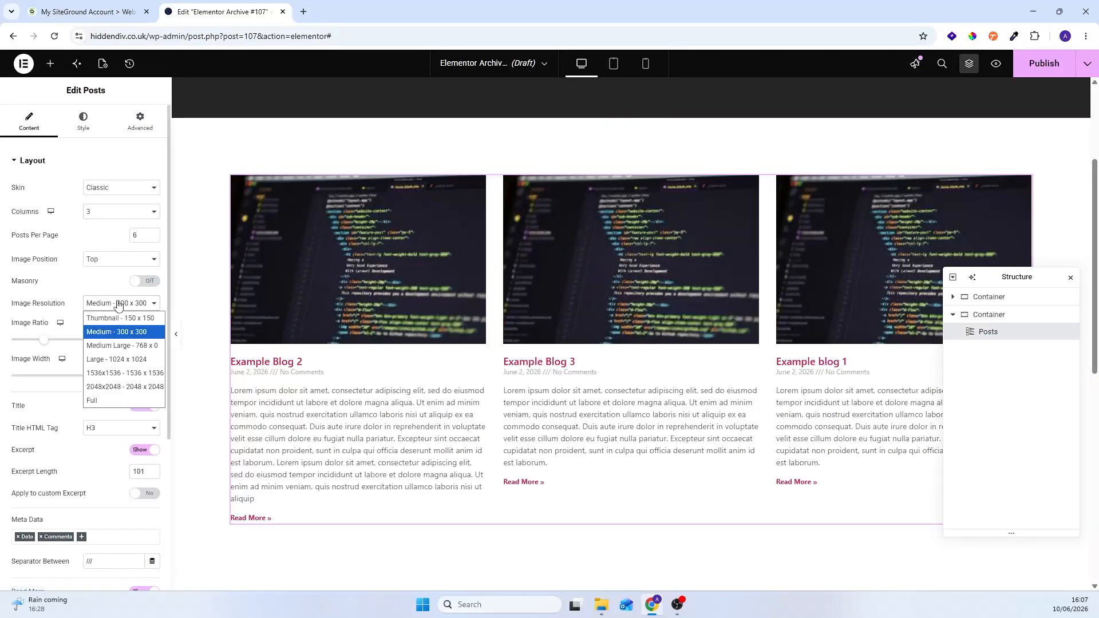
{"action": "left_click", "coordinate": [112, 347]}
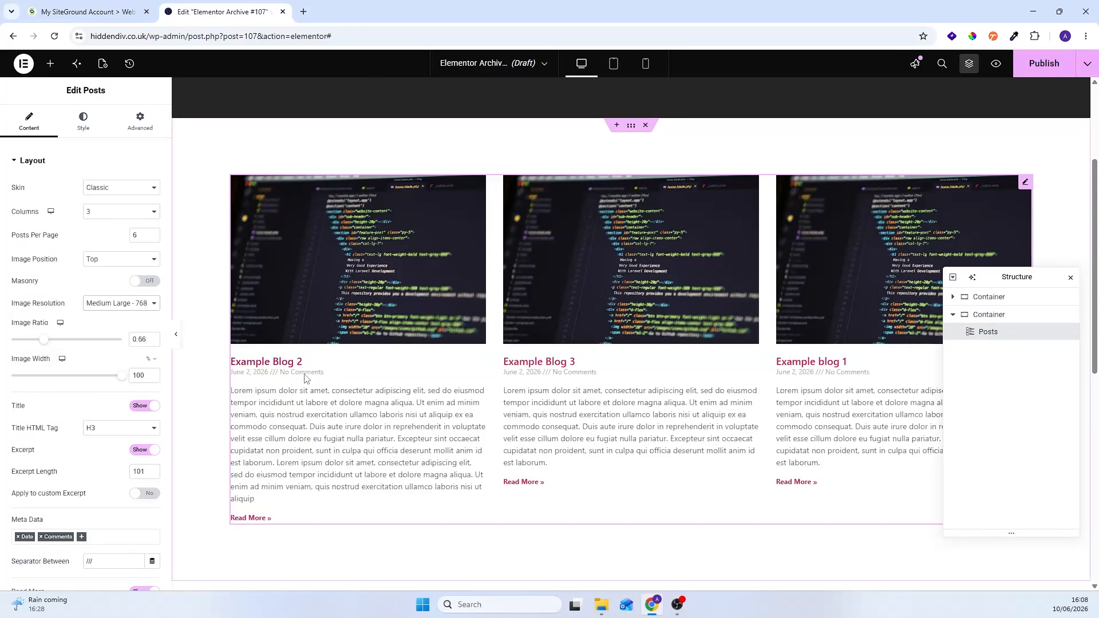
{"action": "scroll", "coordinate": [133, 357], "scroll_direction": "down", "scroll_amount": 3}
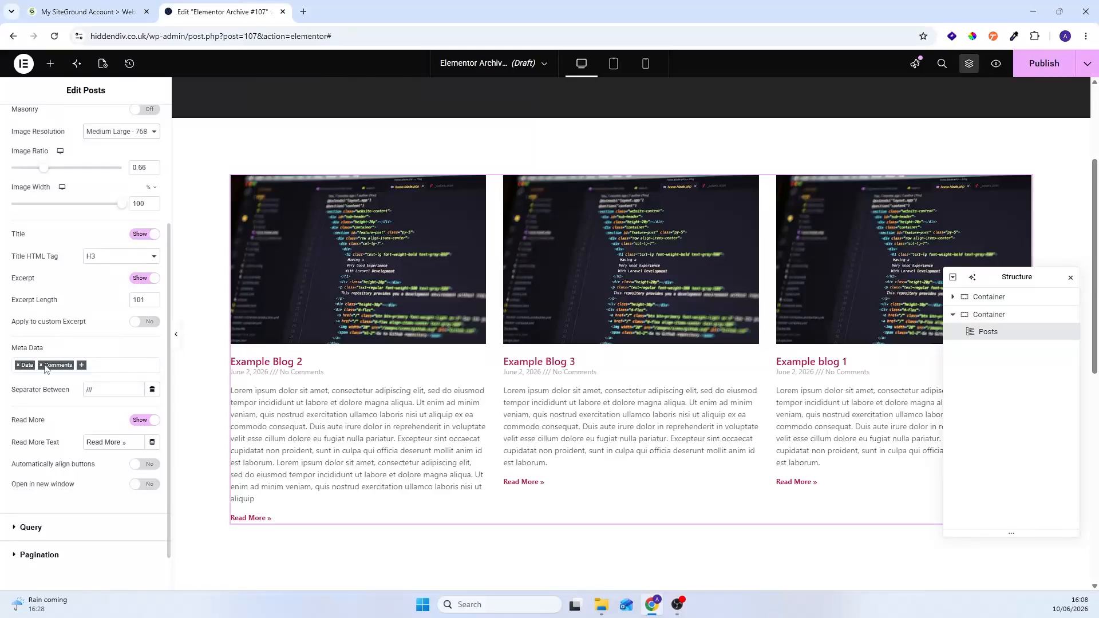
{"action": "left_click", "coordinate": [41, 365]}
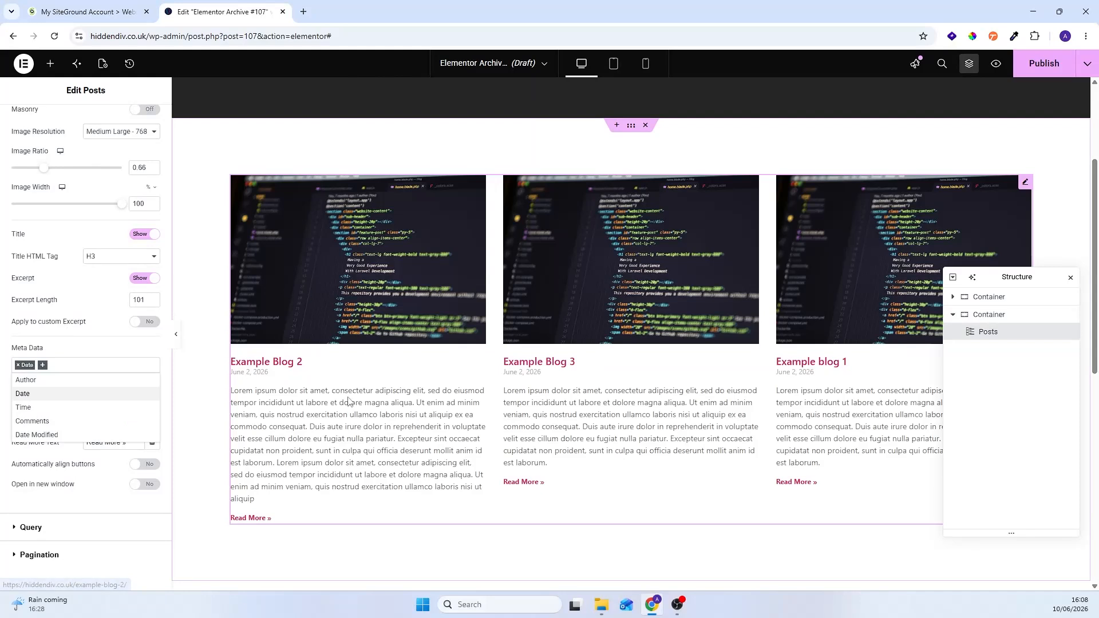
{"action": "scroll", "coordinate": [103, 308], "scroll_direction": "down", "scroll_amount": 2}
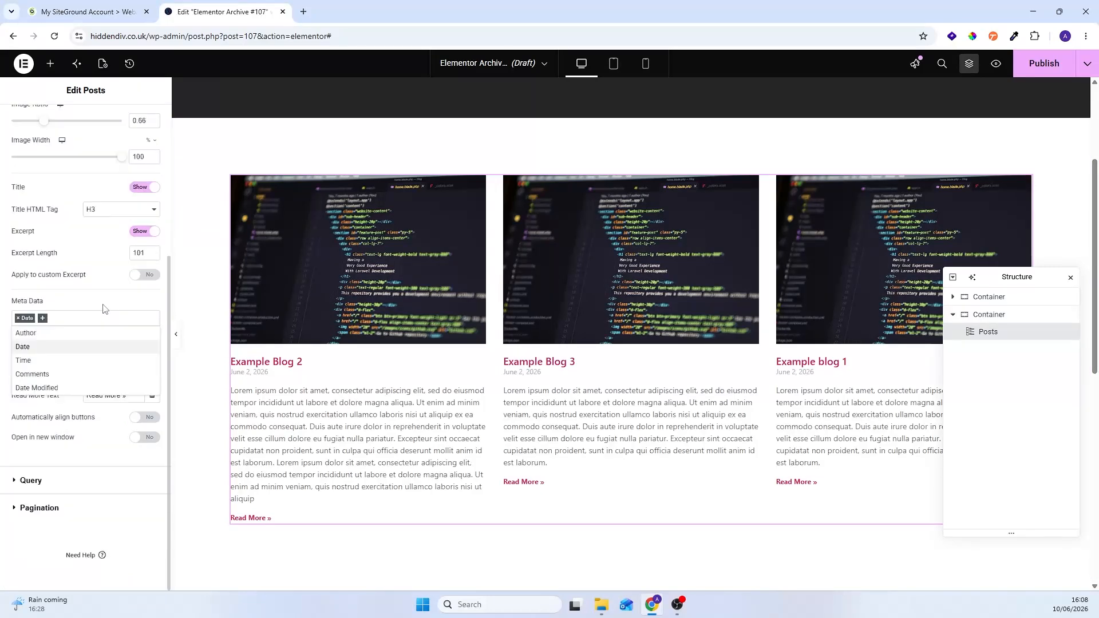
{"action": "left_click", "coordinate": [88, 309]}
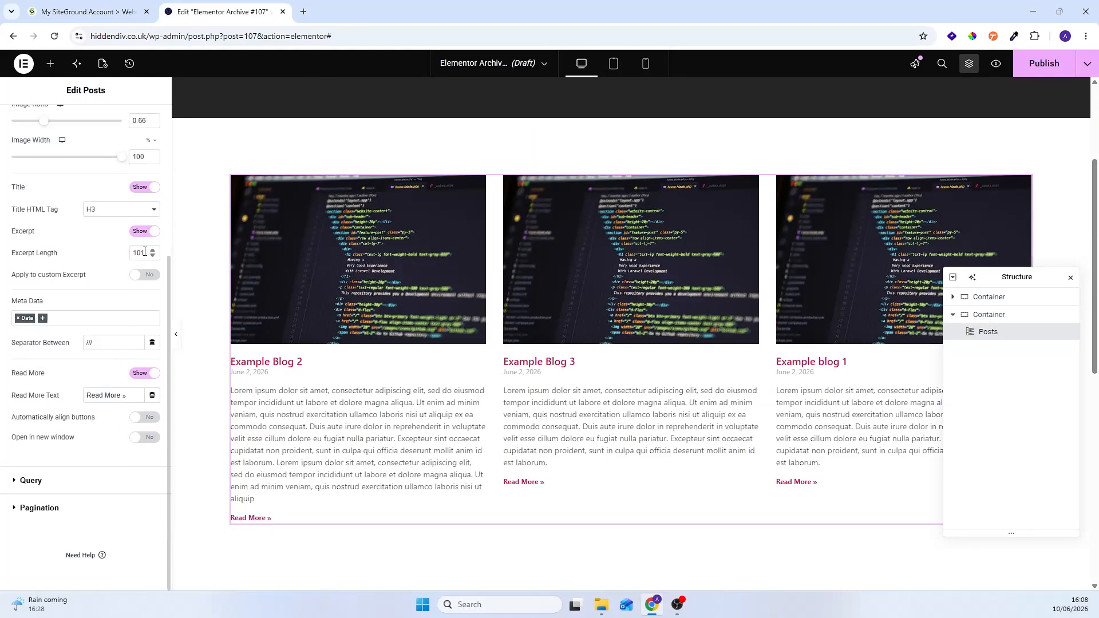
Step: Set the Posts widget's excerpt length to 40 and its desktop columns gap to 40 px
{"action": "type", "text": "40"}
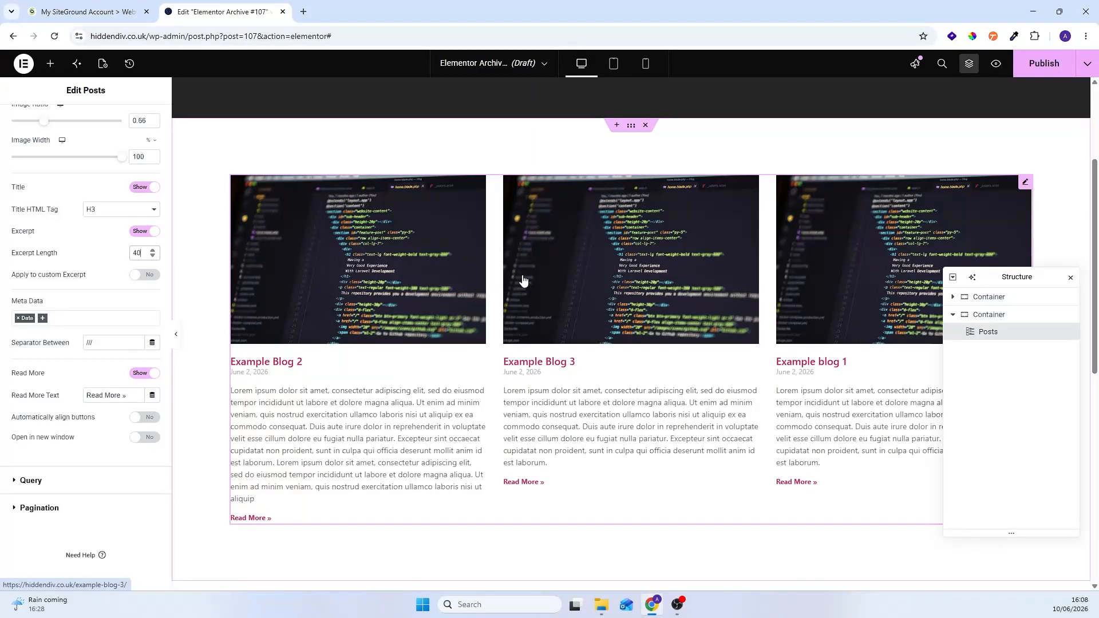
{"action": "scroll", "coordinate": [638, 296], "scroll_direction": "down", "scroll_amount": 1}
{"action": "scroll", "coordinate": [82, 201], "scroll_direction": "up", "scroll_amount": 1}
{"action": "scroll", "coordinate": [82, 201], "scroll_direction": "up", "scroll_amount": 5}
{"action": "left_click", "coordinate": [84, 122]}
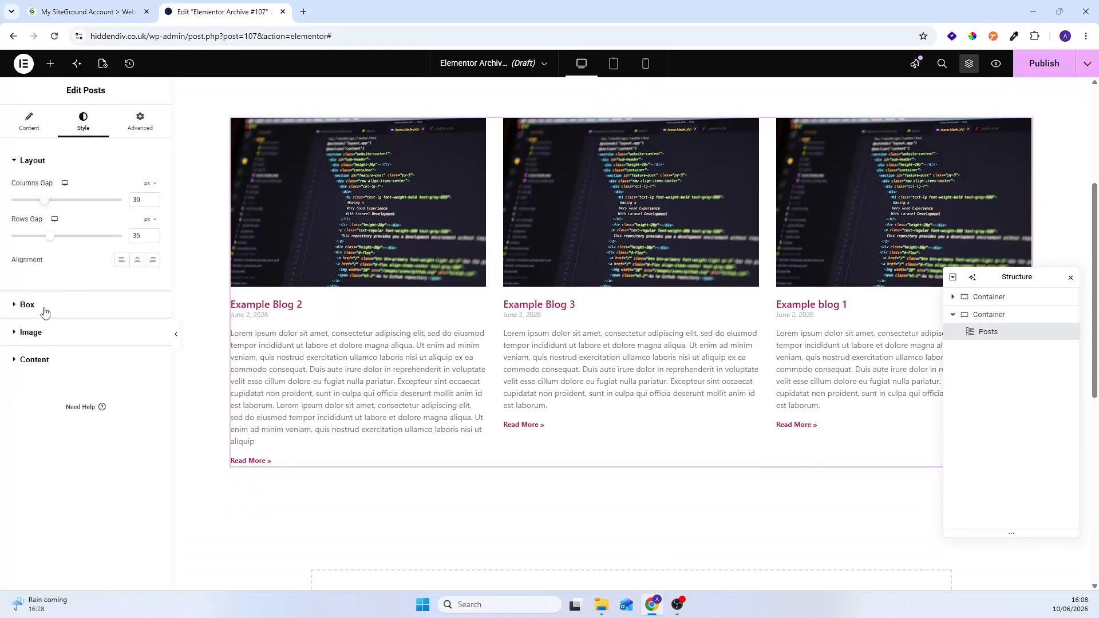
{"action": "left_click_drag", "start_coordinate": [44, 200], "coordinate": [58, 204]}
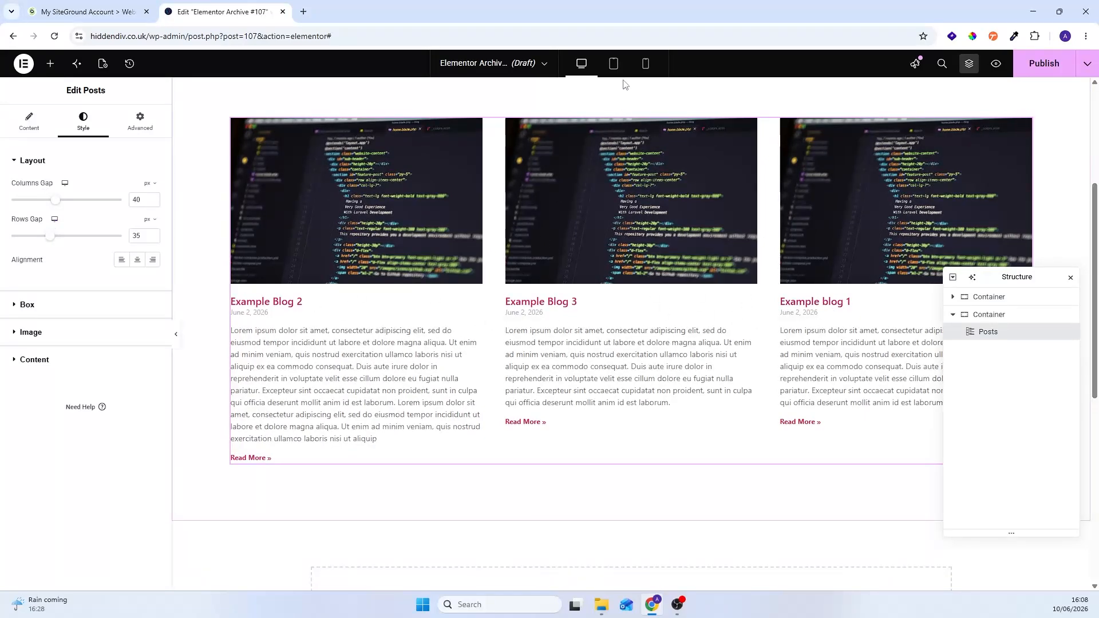
Step: Try a rows gap of 28 px for the tablet layout, clear it again and return to the desktop view
{"action": "left_click", "coordinate": [614, 63]}
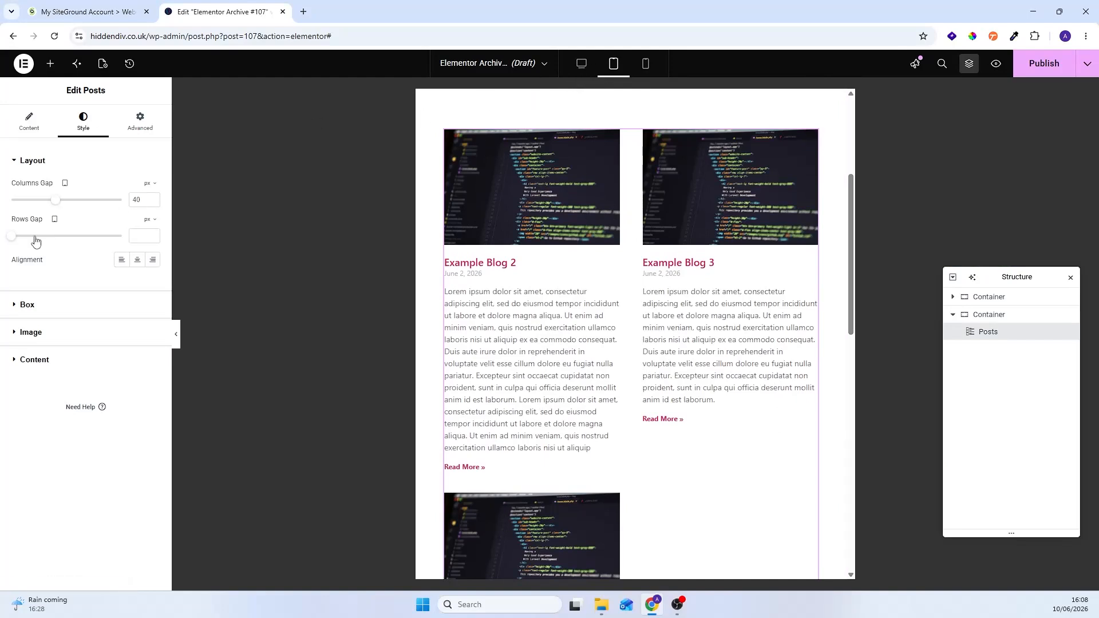
{"action": "left_click_drag", "start_coordinate": [13, 237], "coordinate": [43, 240]}
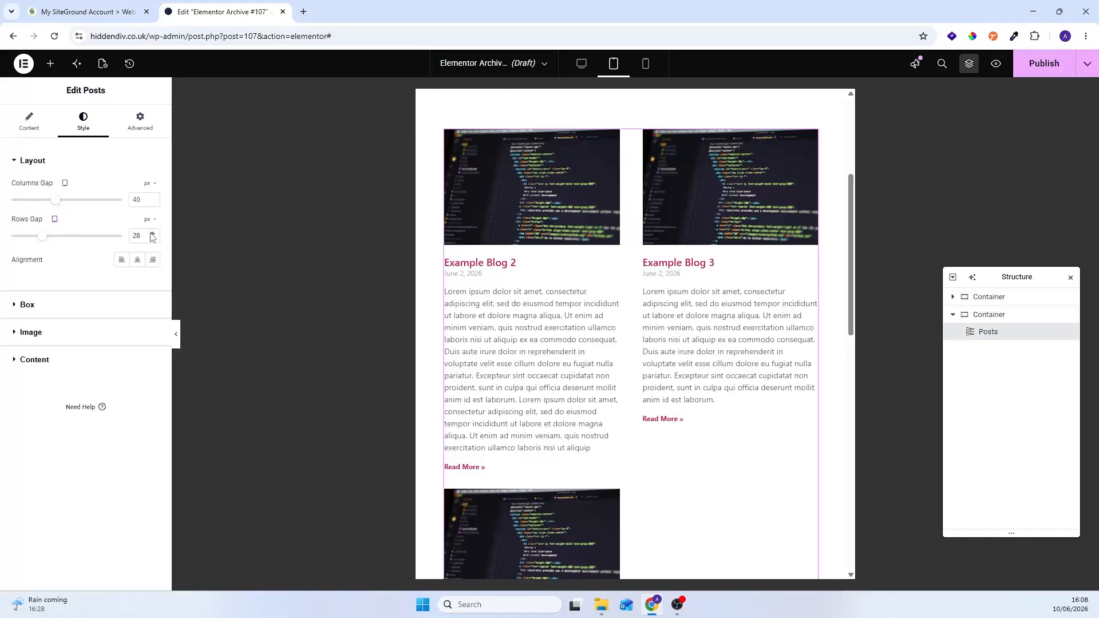
{"action": "key", "text": "BackSpace"}
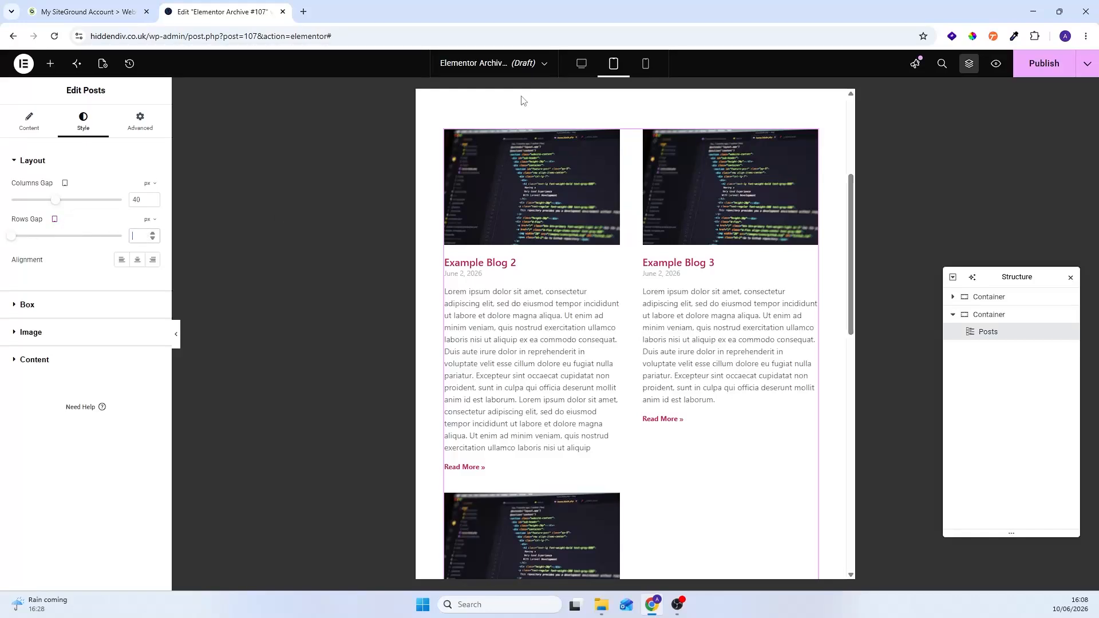
{"action": "left_click", "coordinate": [582, 64]}
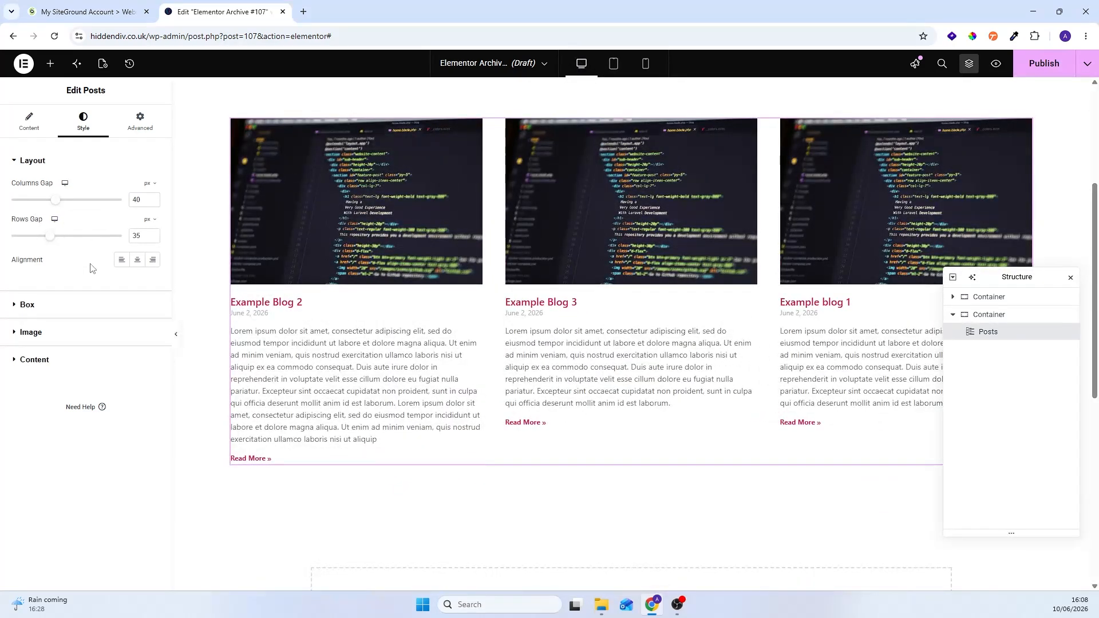
Step: Set the post titles' colour in the Posts widget to dark grey #424242
{"action": "left_click", "coordinate": [57, 311]}
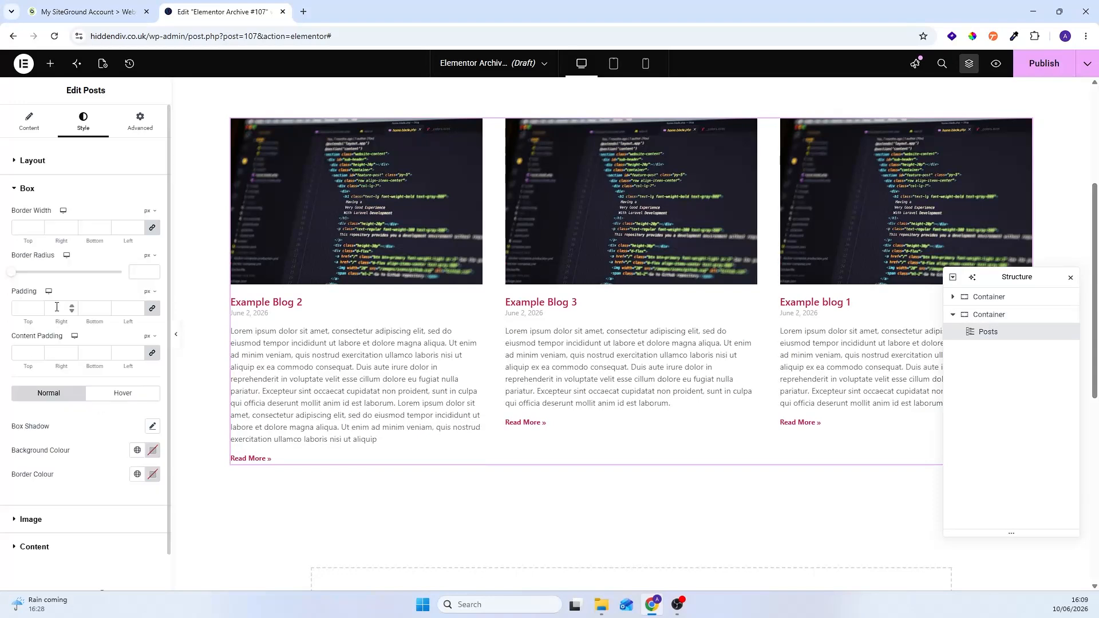
{"action": "left_click", "coordinate": [52, 194]}
{"action": "left_click", "coordinate": [55, 217]}
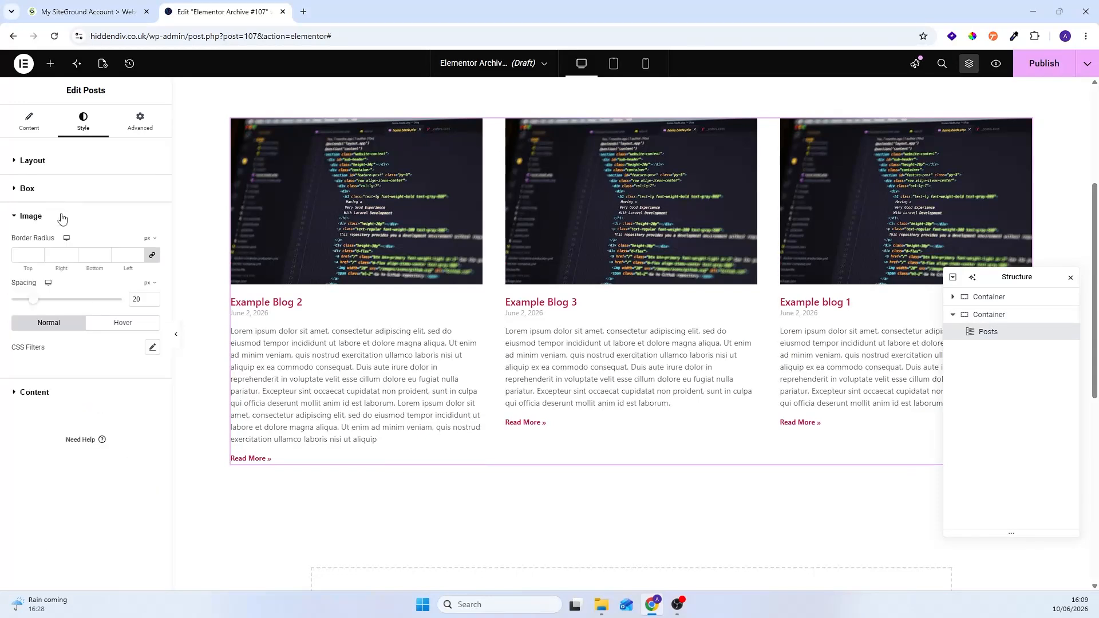
{"action": "left_click", "coordinate": [60, 217]}
{"action": "left_click", "coordinate": [61, 242]}
{"action": "left_click", "coordinate": [151, 286]}
{"action": "left_click_drag", "start_coordinate": [124, 355], "coordinate": [74, 399]}
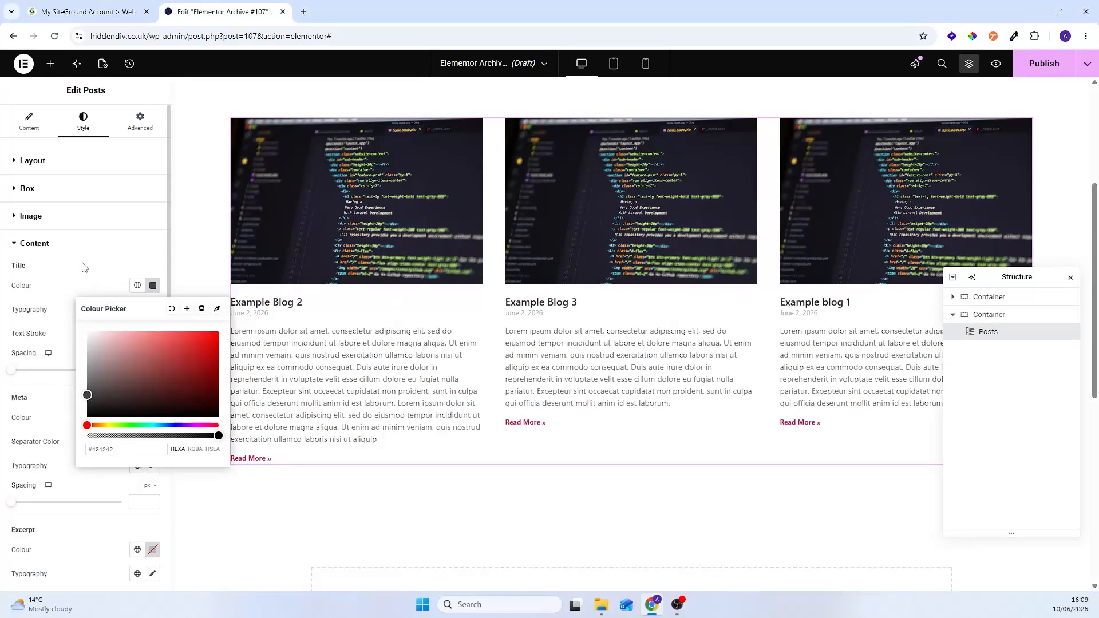
Step: Set the colour of the Read More links to grey #6F6F6F and collapse the content styling settings
{"action": "scroll", "coordinate": [91, 275], "scroll_direction": "down", "scroll_amount": 4}
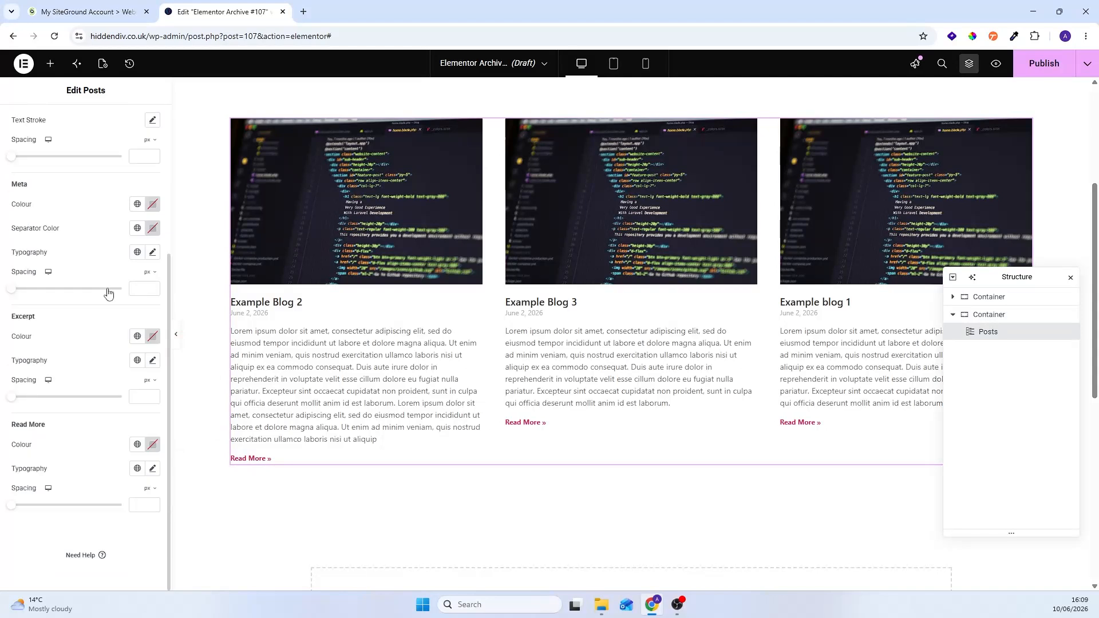
{"action": "left_click", "coordinate": [153, 445]}
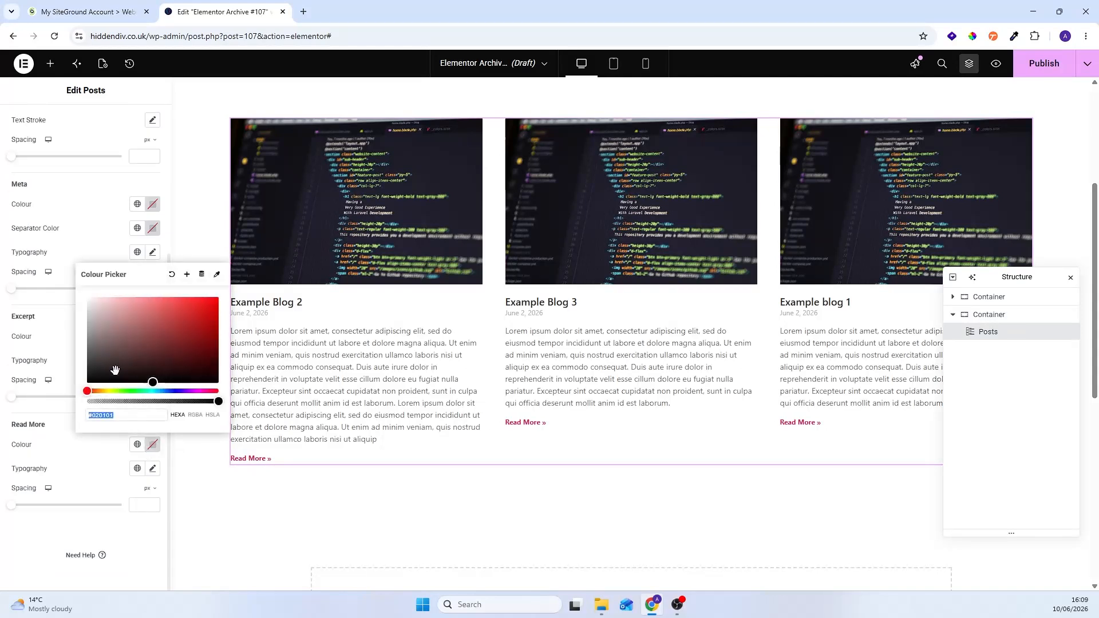
{"action": "left_click_drag", "start_coordinate": [82, 361], "coordinate": [71, 346]}
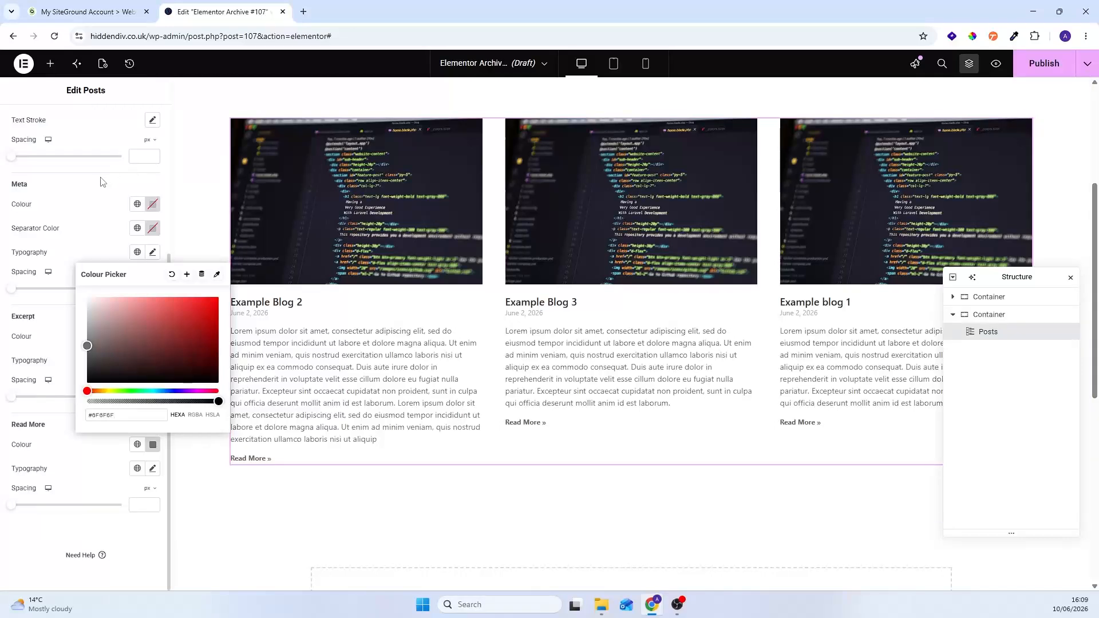
{"action": "left_click", "coordinate": [69, 238]}
{"action": "scroll", "coordinate": [57, 246], "scroll_direction": "up", "scroll_amount": 4}
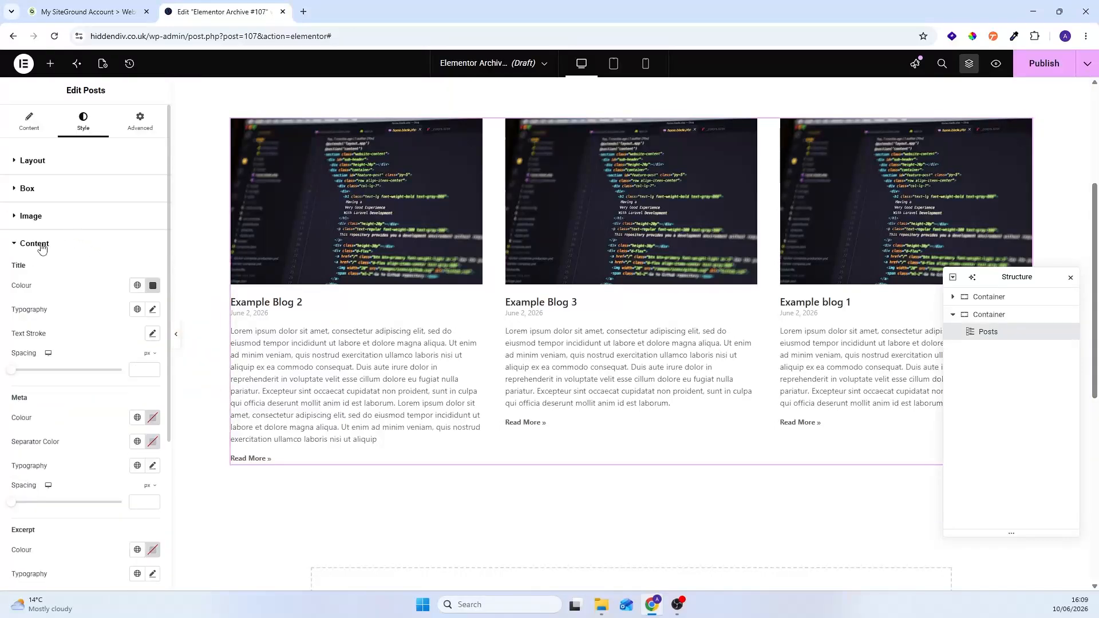
{"action": "left_click", "coordinate": [41, 245]}
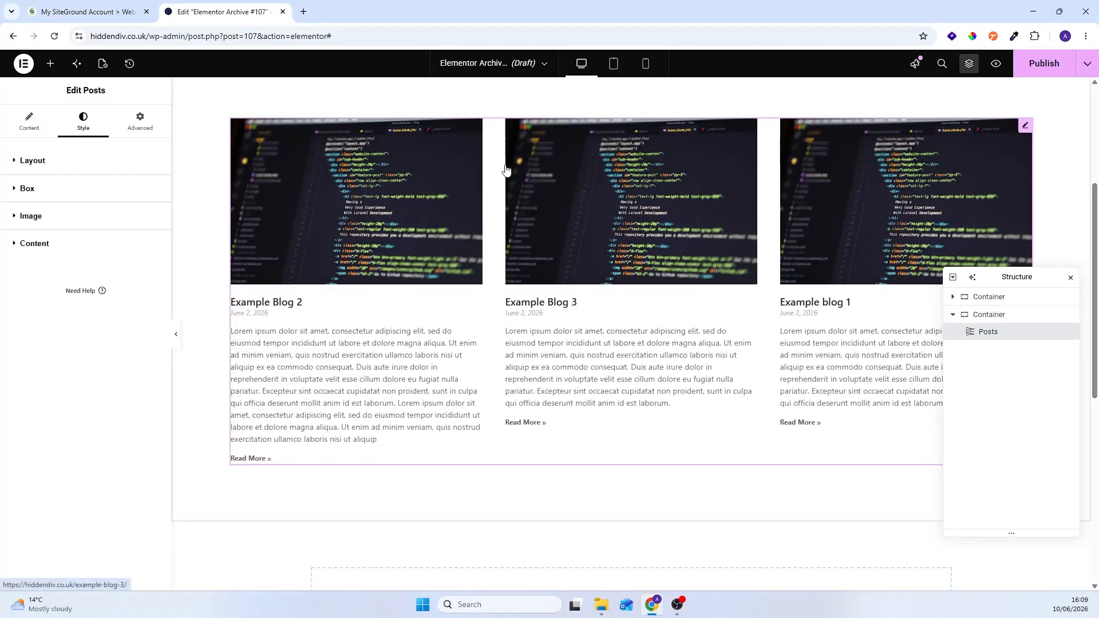
Step: Check the blog template's layout in the tablet and mobile previews, and return to the desktop view
{"action": "left_click", "coordinate": [614, 64]}
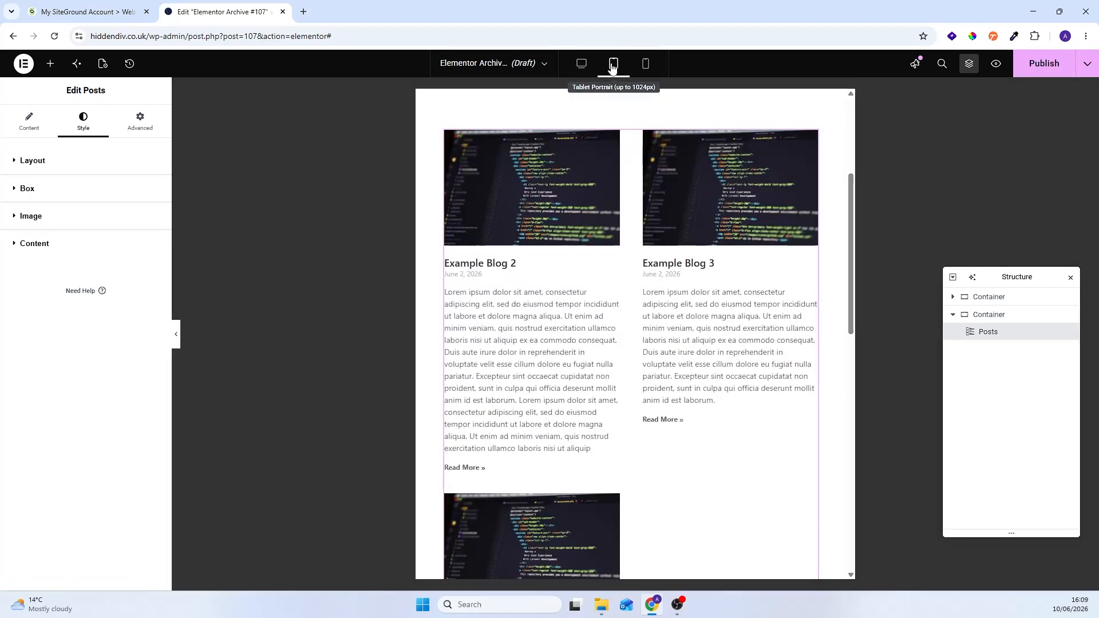
{"action": "scroll", "coordinate": [598, 354], "scroll_direction": "down", "scroll_amount": 2}
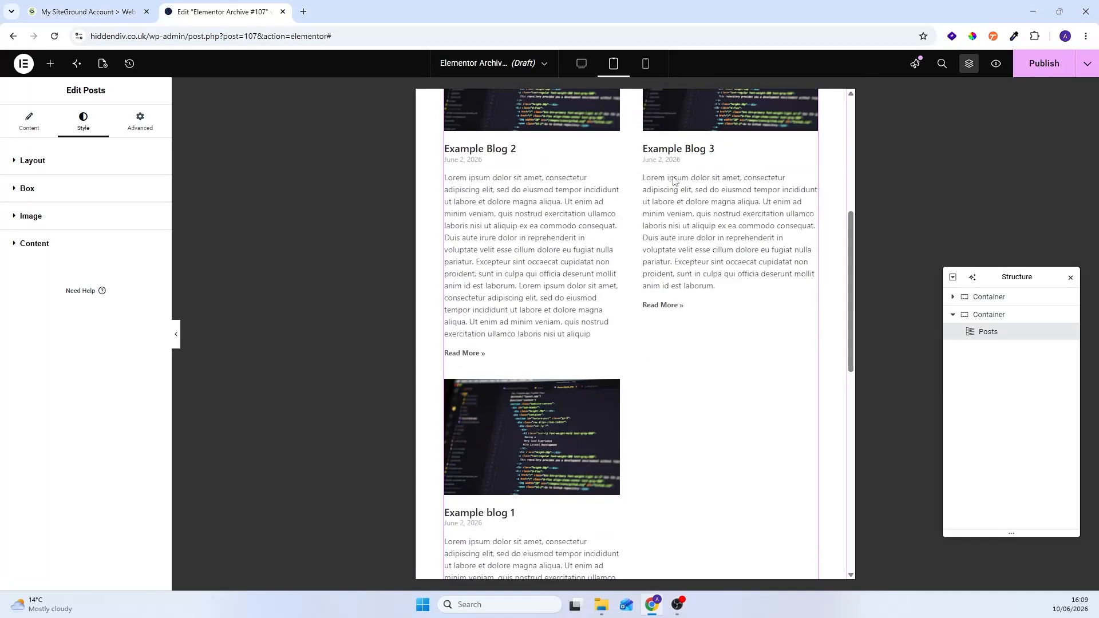
{"action": "scroll", "coordinate": [659, 189], "scroll_direction": "down", "scroll_amount": 1}
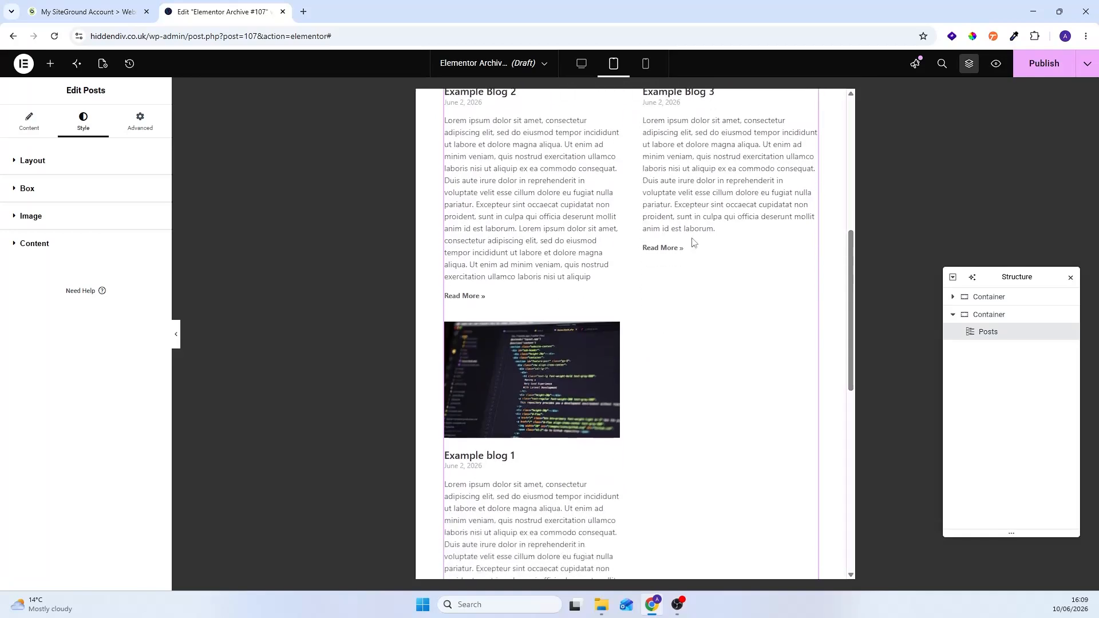
{"action": "scroll", "coordinate": [651, 276], "scroll_direction": "up", "scroll_amount": 2}
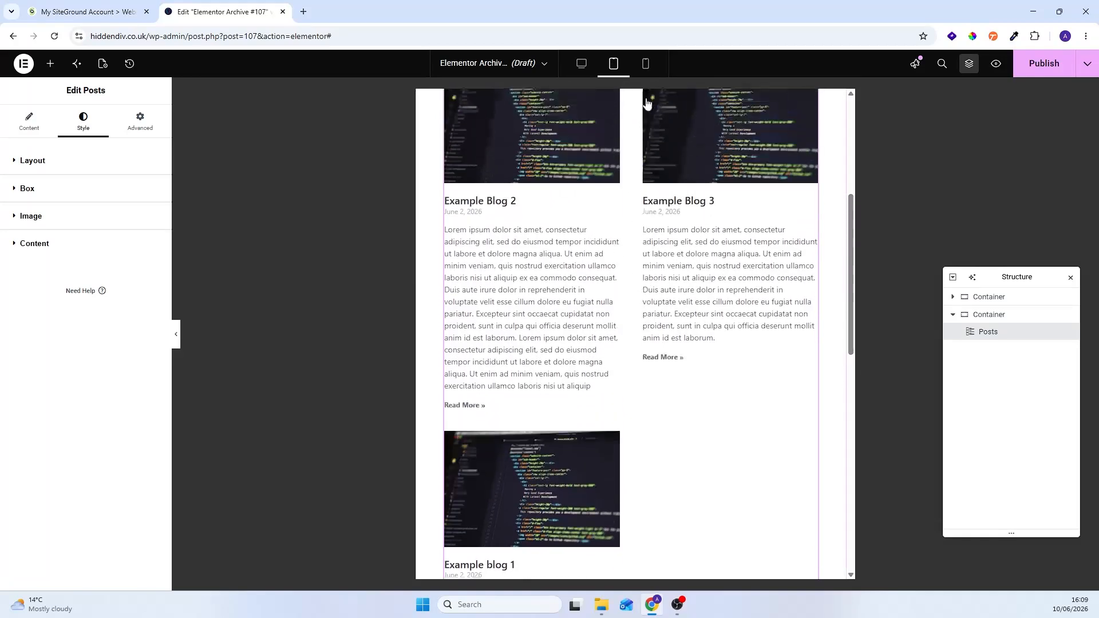
{"action": "left_click", "coordinate": [646, 63]}
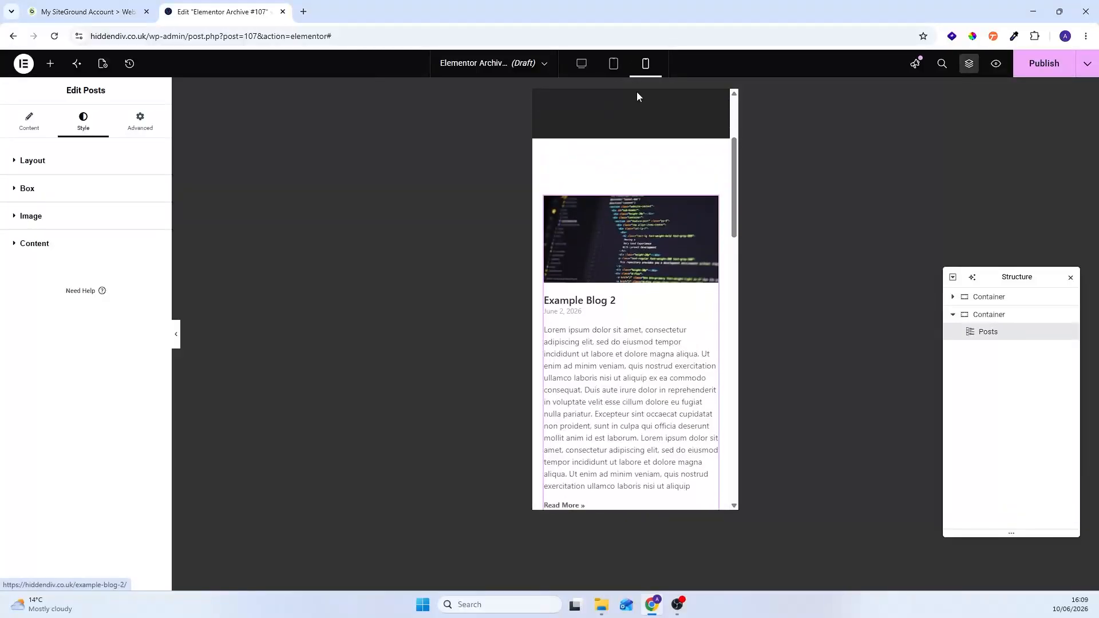
{"action": "left_click_drag", "start_coordinate": [735, 124], "coordinate": [734, 85]}
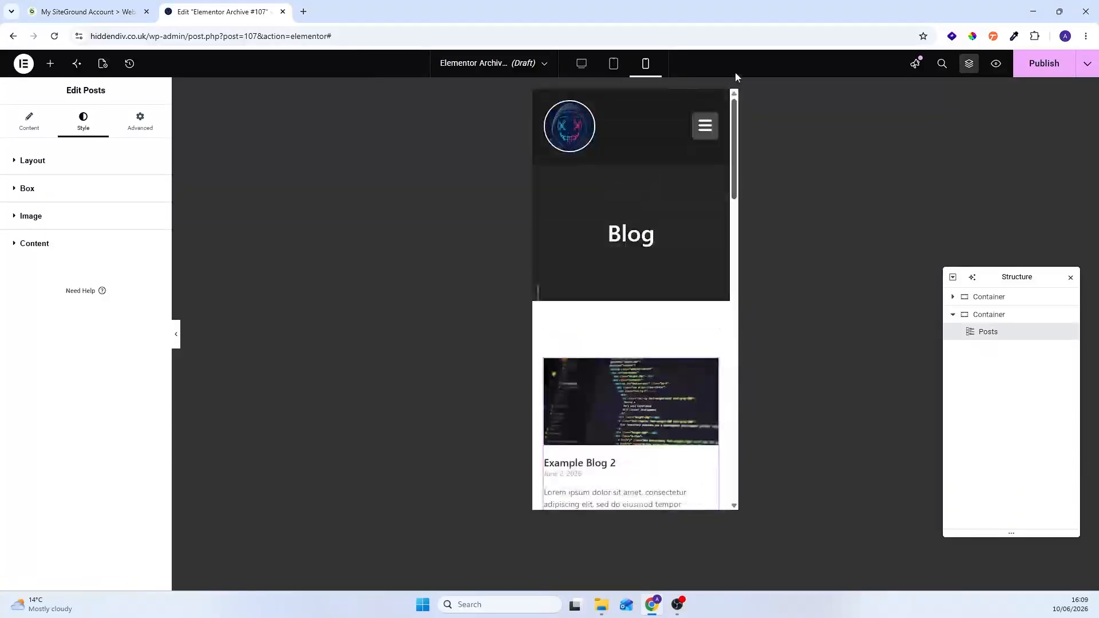
{"action": "left_click", "coordinate": [585, 66]}
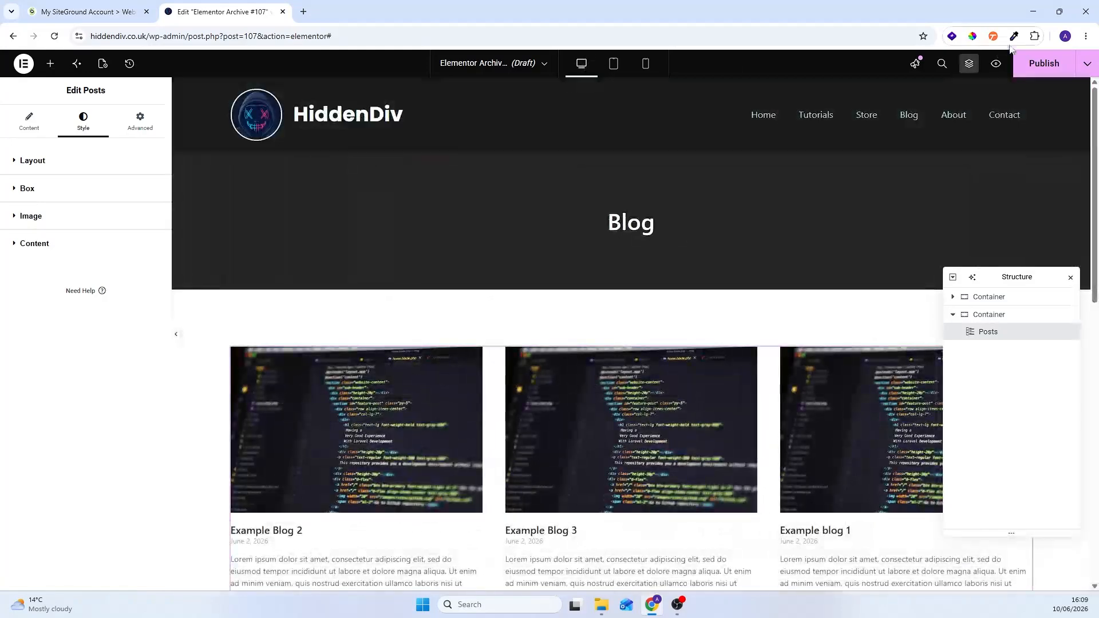
Step: Publish the archive template with a display condition that includes the Posts archive
{"action": "left_click", "coordinate": [1044, 64]}
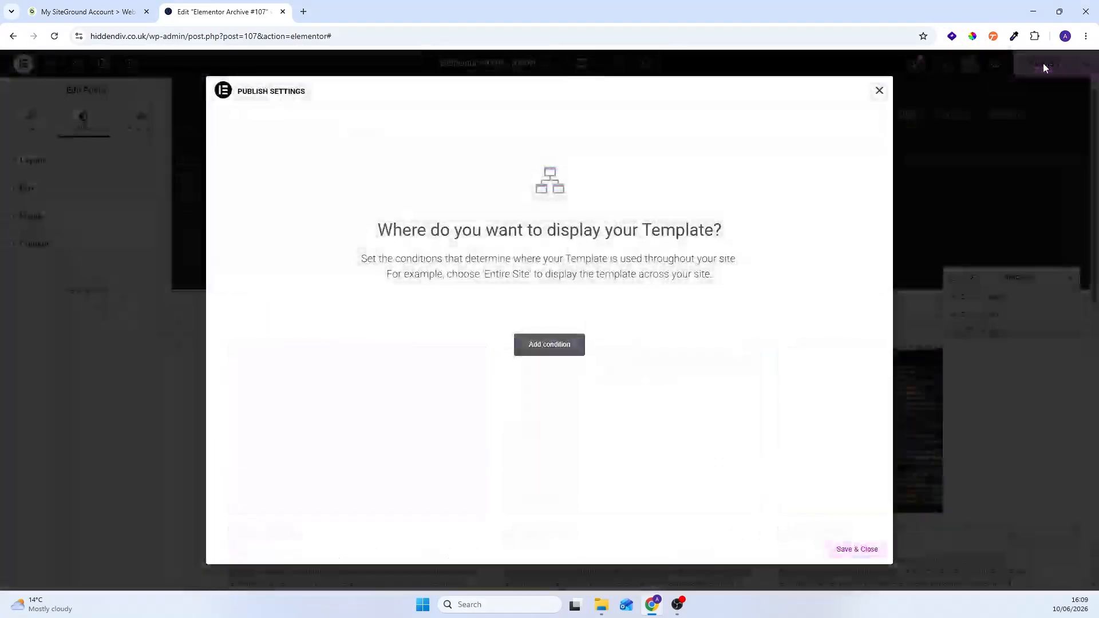
{"action": "left_click", "coordinate": [535, 348]}
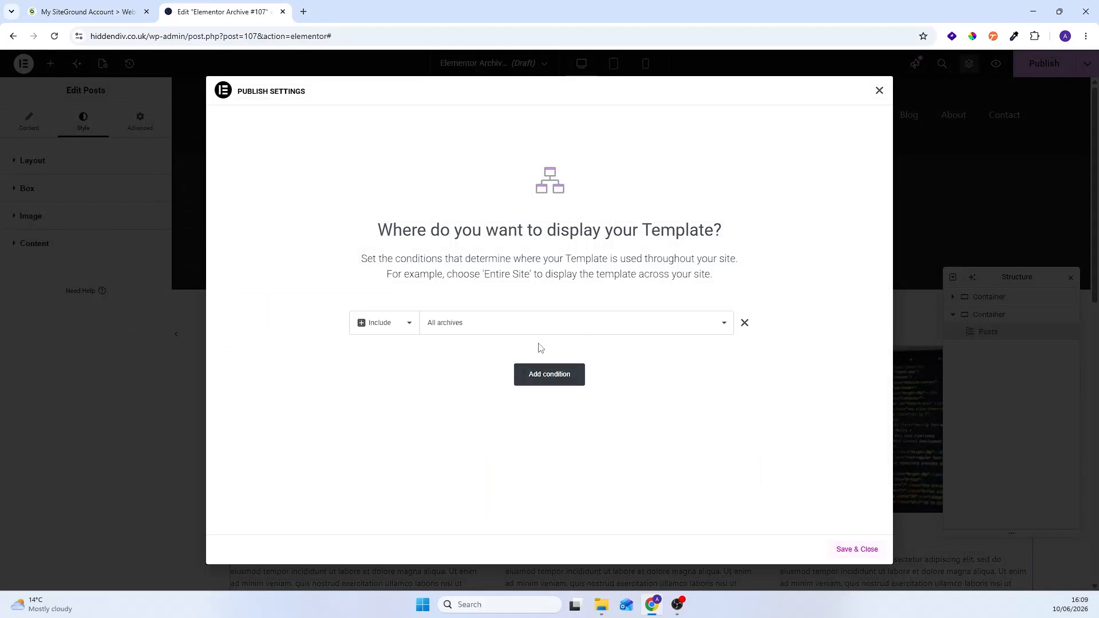
{"action": "left_click", "coordinate": [442, 325]}
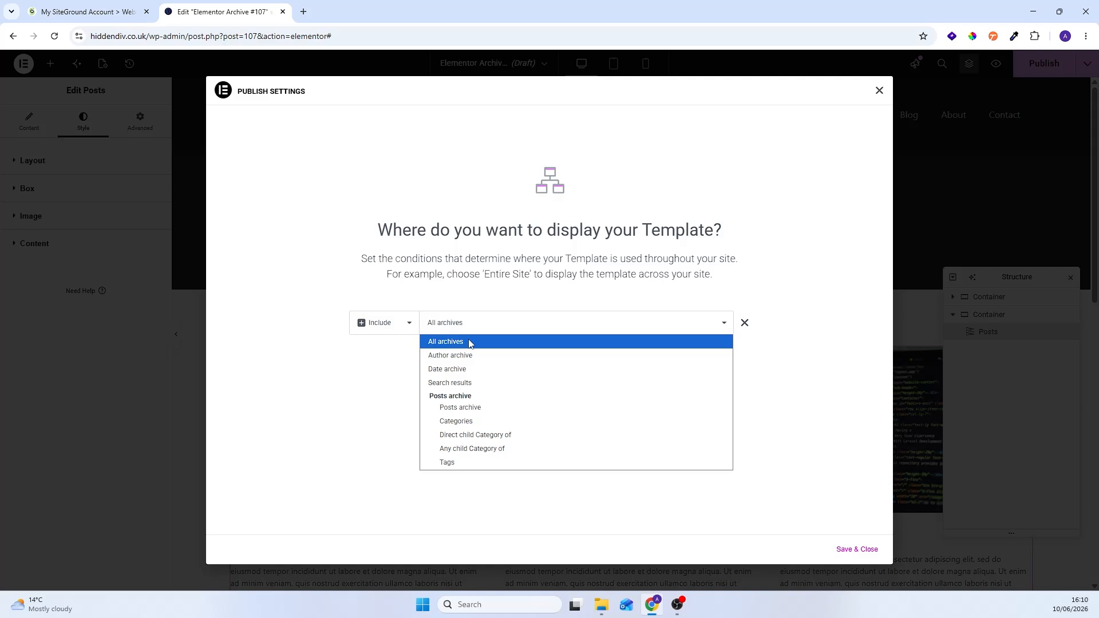
{"action": "left_click", "coordinate": [467, 408]}
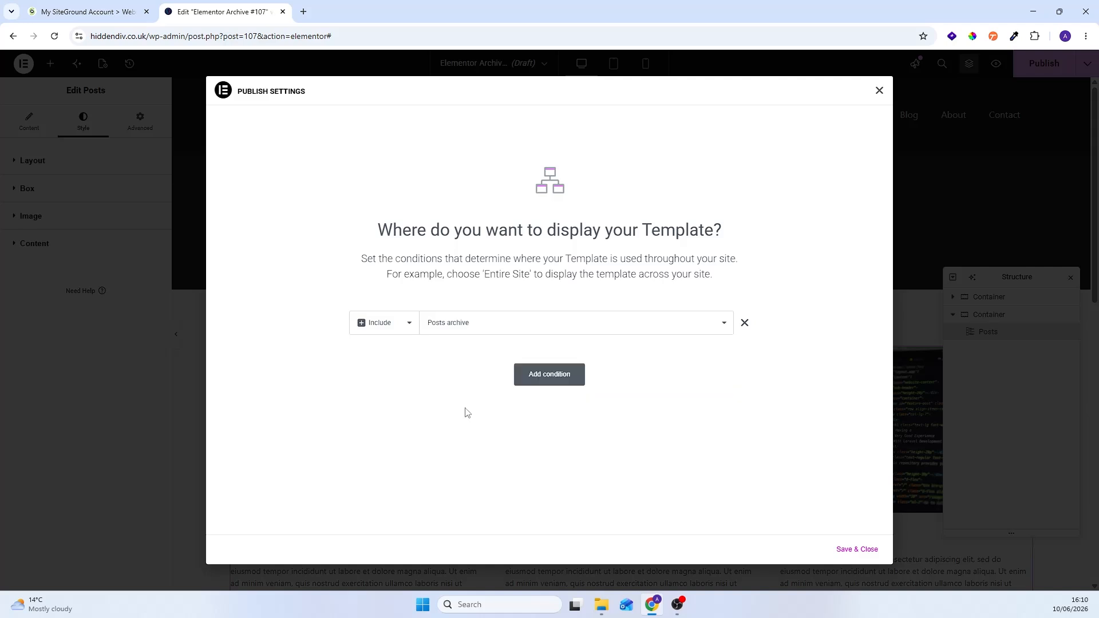
{"action": "left_click", "coordinate": [855, 551]}
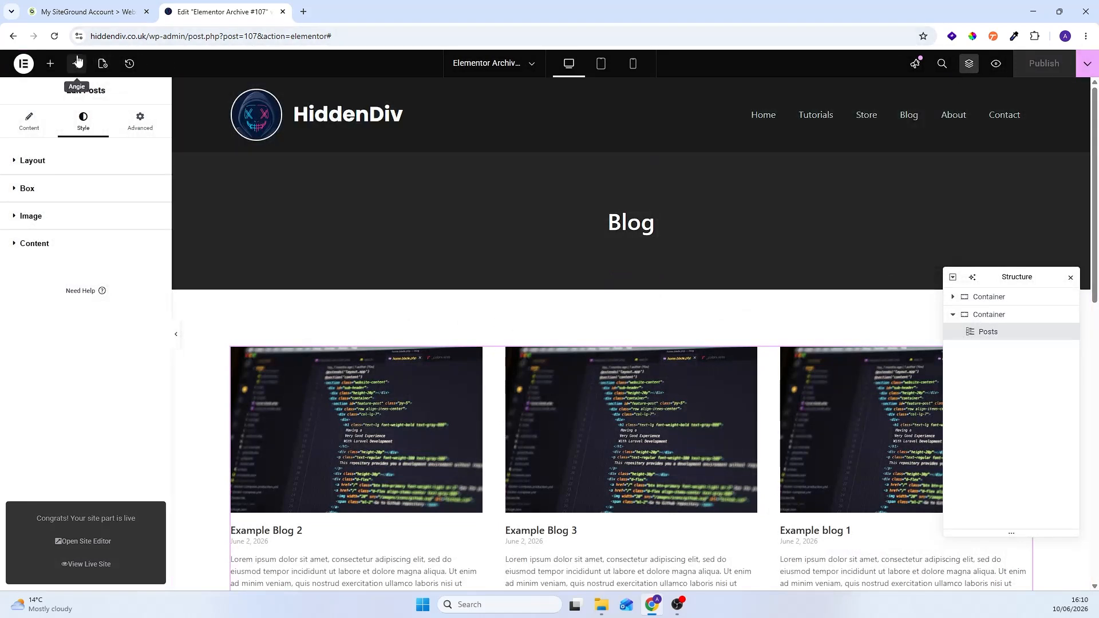
{"action": "left_click", "coordinate": [122, 38]}
{"action": "key", "text": "ctrl+c"}
{"action": "left_click", "coordinate": [304, 12]}
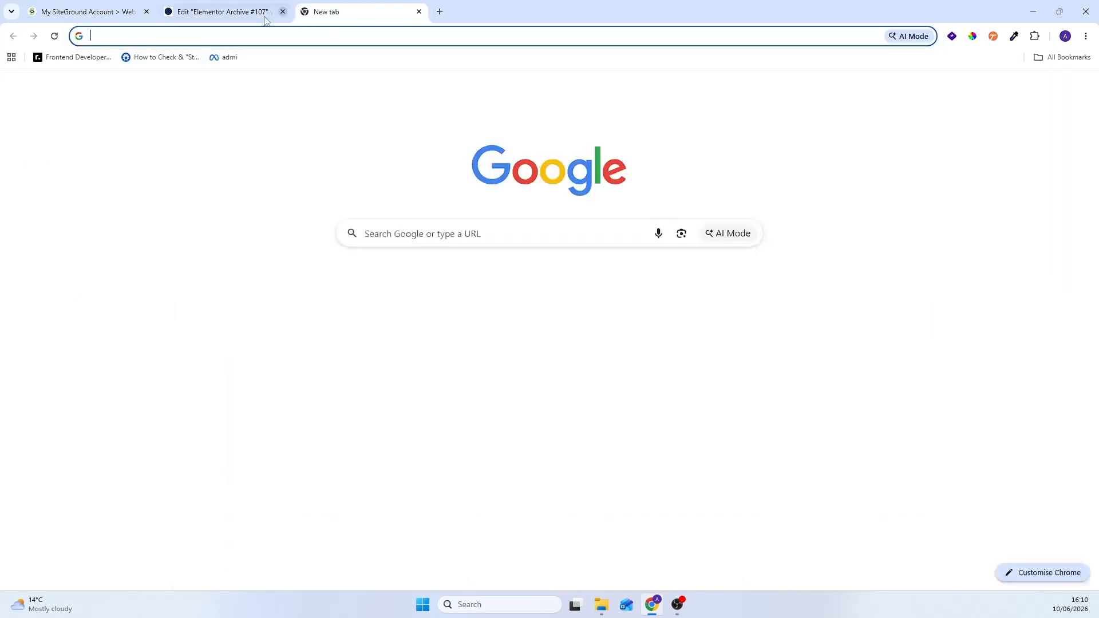
{"action": "key", "text": "ctrl+v"}
{"action": "left_click_drag", "start_coordinate": [213, 40], "coordinate": [498, 34]}
{"action": "key", "text": "BackSpace"}
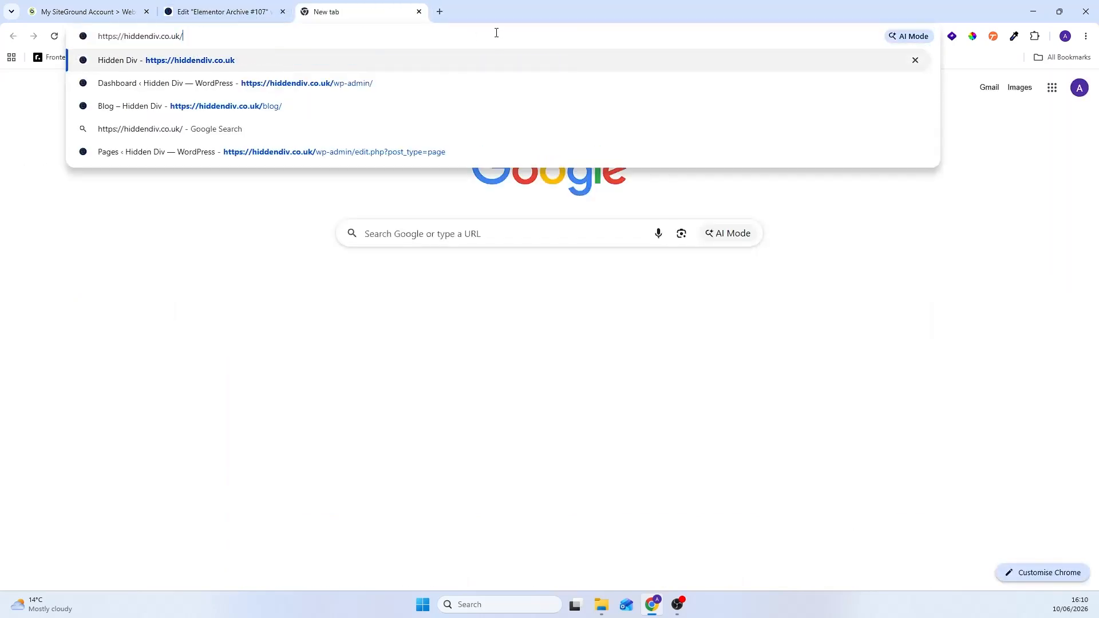
{"action": "key", "text": "Return"}
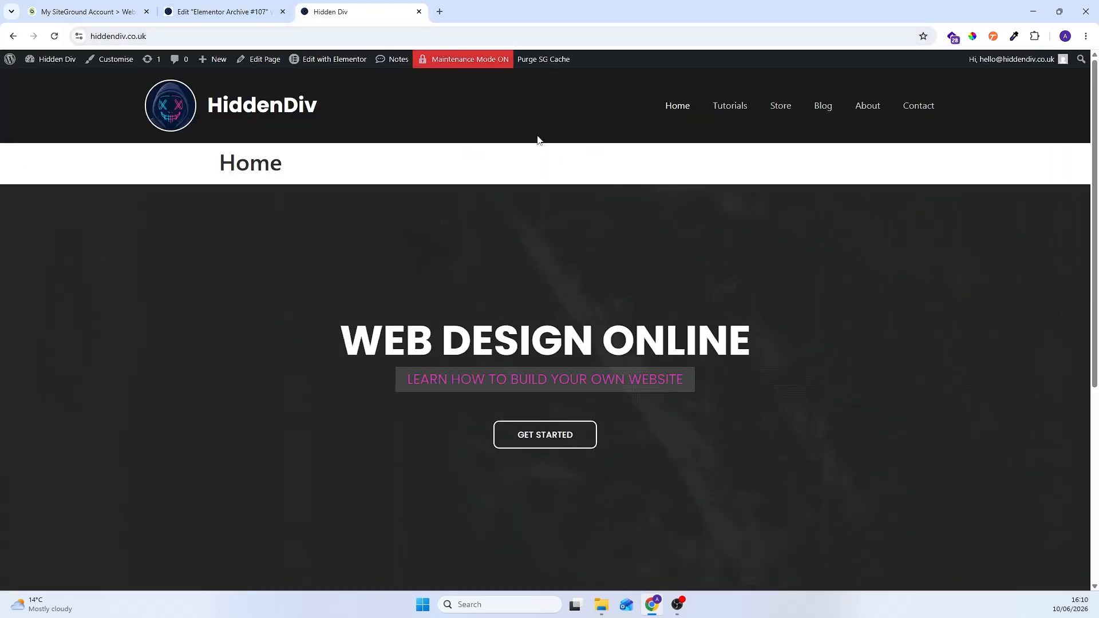
Step: Open the live site's Blog page and check its header banner and three-column posts listing
{"action": "double_click", "coordinate": [236, 166]}
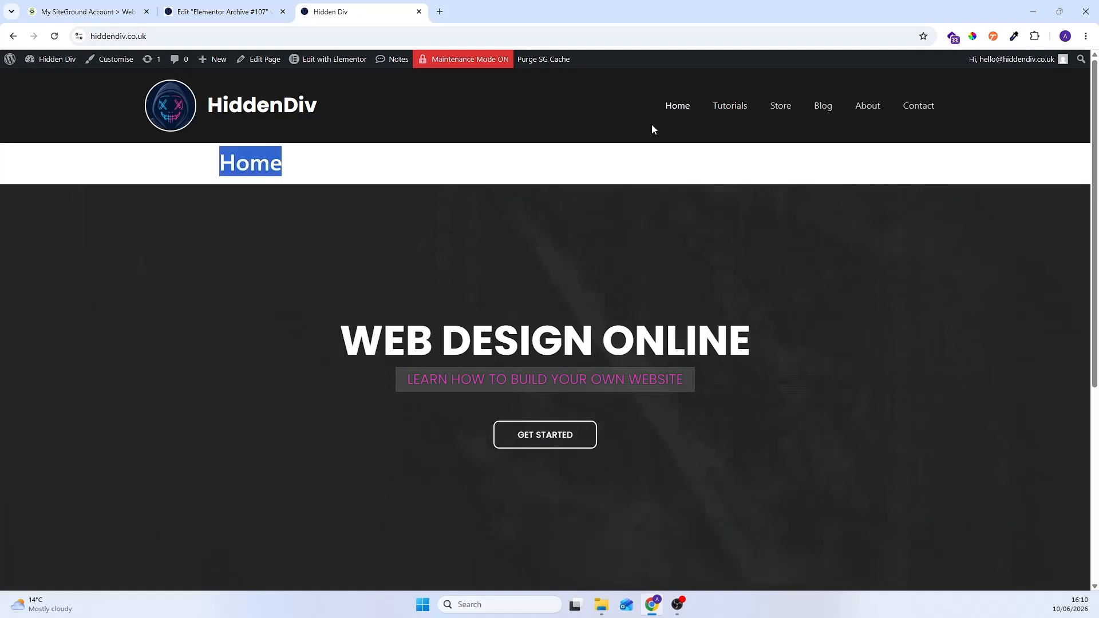
{"action": "left_click", "coordinate": [833, 113]}
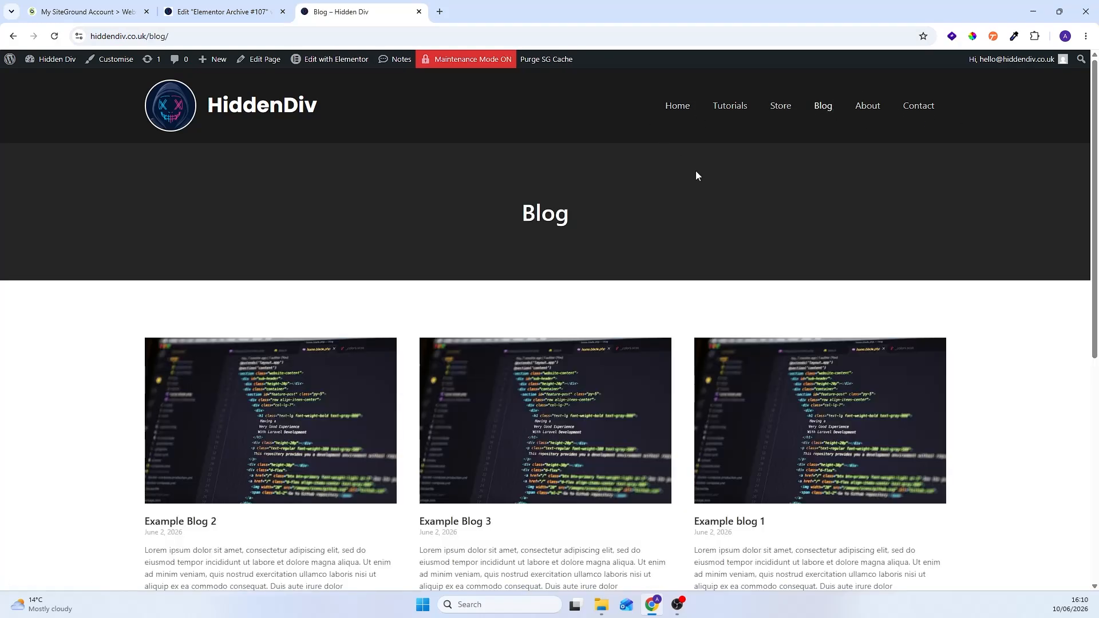
{"action": "scroll", "coordinate": [697, 175], "scroll_direction": "down", "scroll_amount": 5}
{"action": "scroll", "coordinate": [739, 178], "scroll_direction": "up", "scroll_amount": 1}
{"action": "scroll", "coordinate": [752, 185], "scroll_direction": "up", "scroll_amount": 4}
{"action": "scroll", "coordinate": [724, 195], "scroll_direction": "down", "scroll_amount": 2}
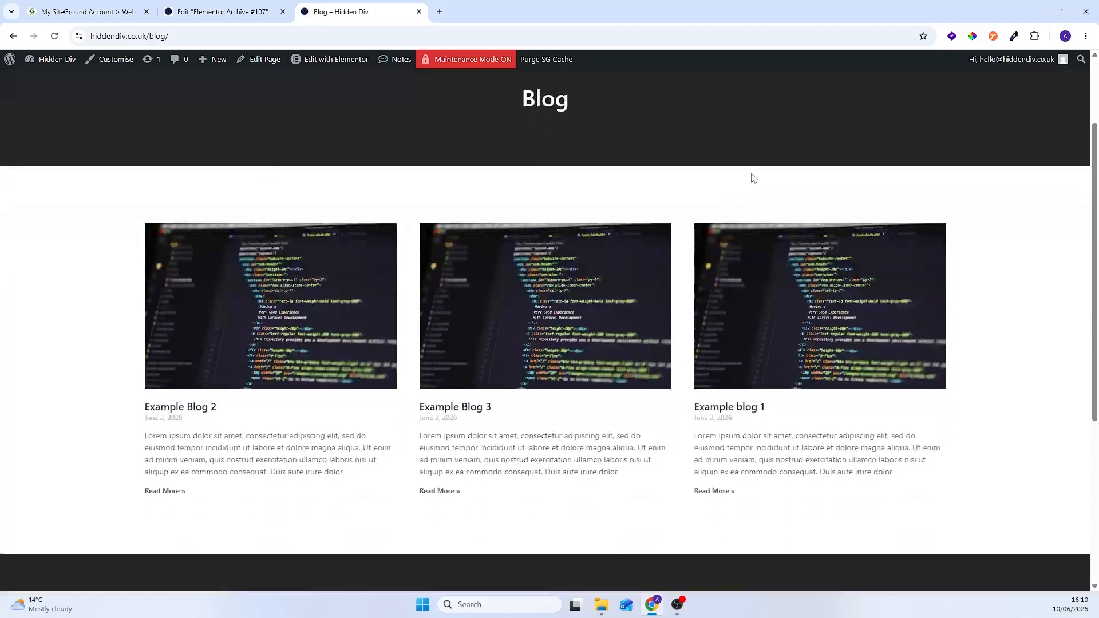
{"action": "scroll", "coordinate": [875, 170], "scroll_direction": "down", "scroll_amount": 1}
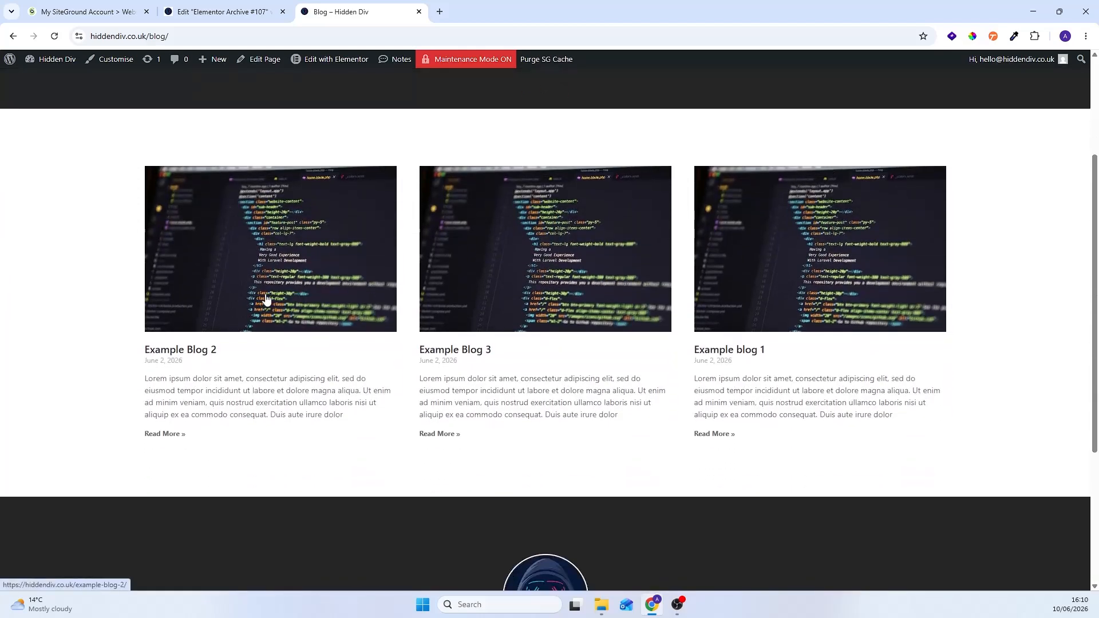
Step: Open the Example Blog 2 post from the listing, look through its page, and return to the Blog page
{"action": "scroll", "coordinate": [459, 289], "scroll_direction": "down", "scroll_amount": 2}
{"action": "scroll", "coordinate": [462, 295], "scroll_direction": "up", "scroll_amount": 2}
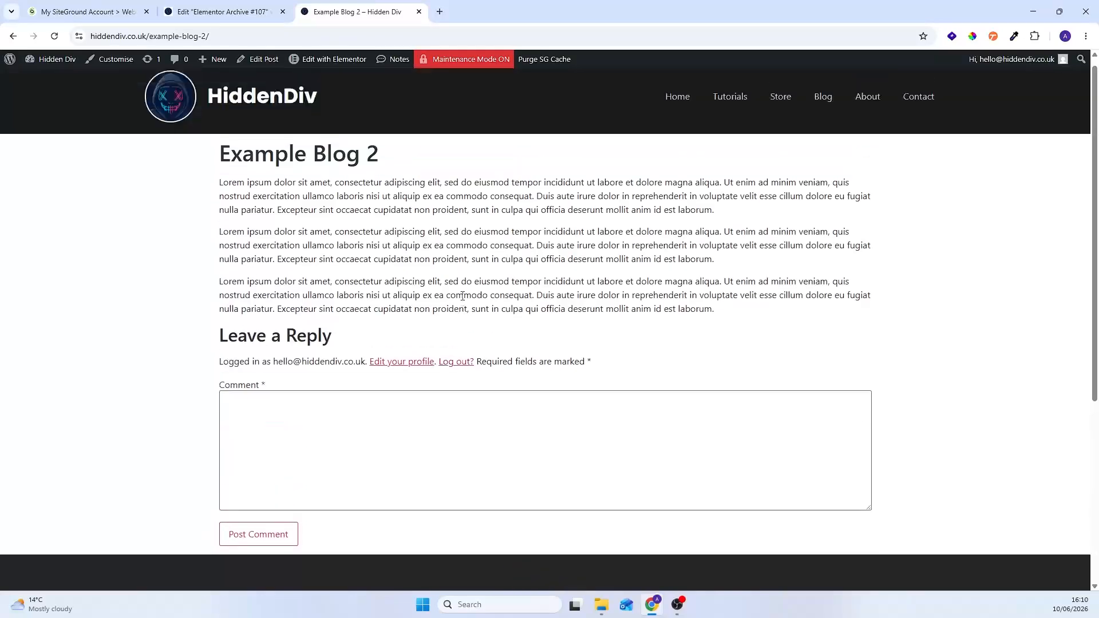
{"action": "left_click", "coordinate": [14, 36]}
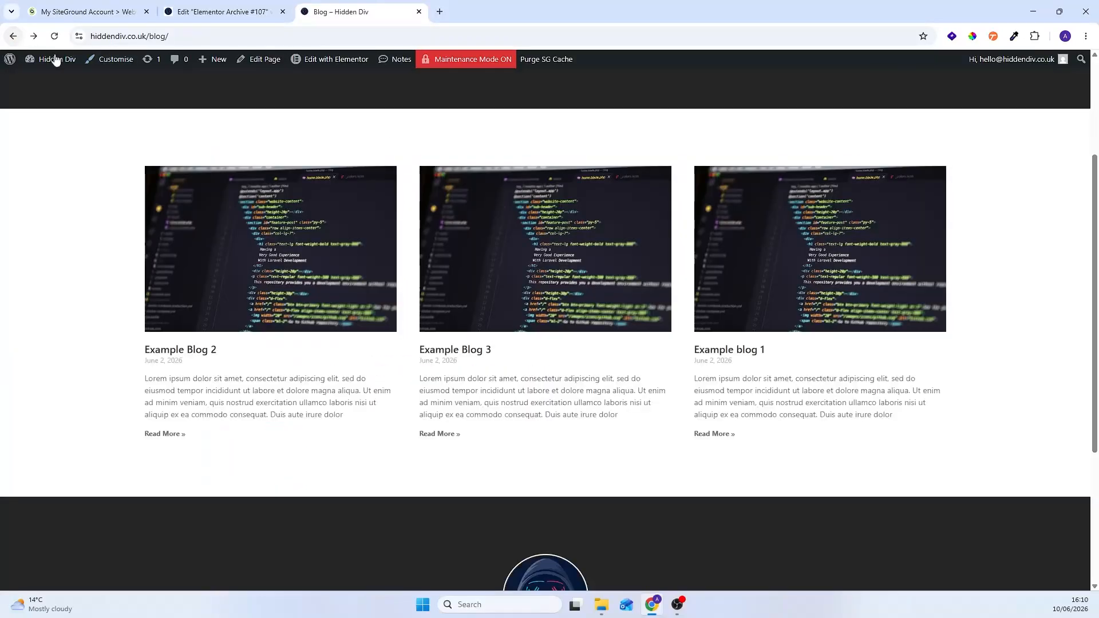